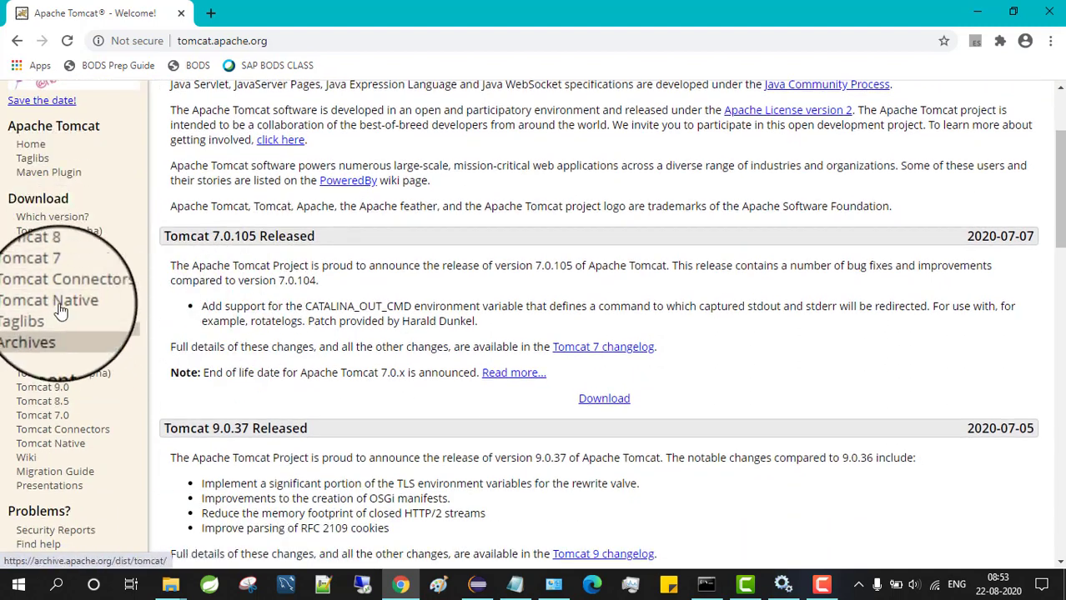
Open the Tomcat 9 download page and confirm the Windows Service Installer already sits on Data (B:)
{"action": "left_click", "coordinate": [51, 250]}
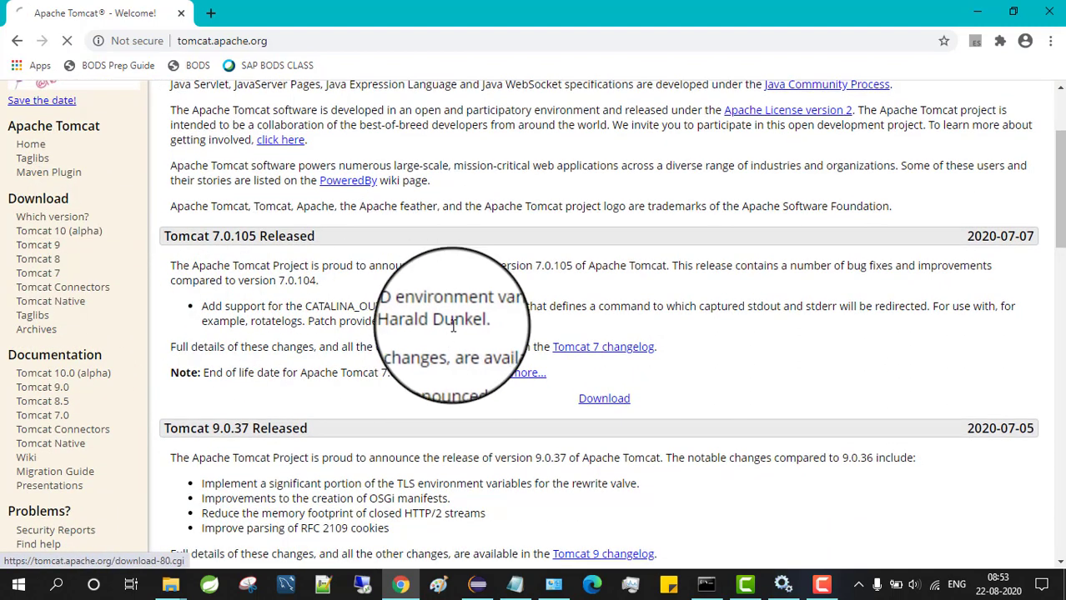
{"action": "scroll", "coordinate": [444, 327], "scroll_direction": "down", "scroll_amount": 5}
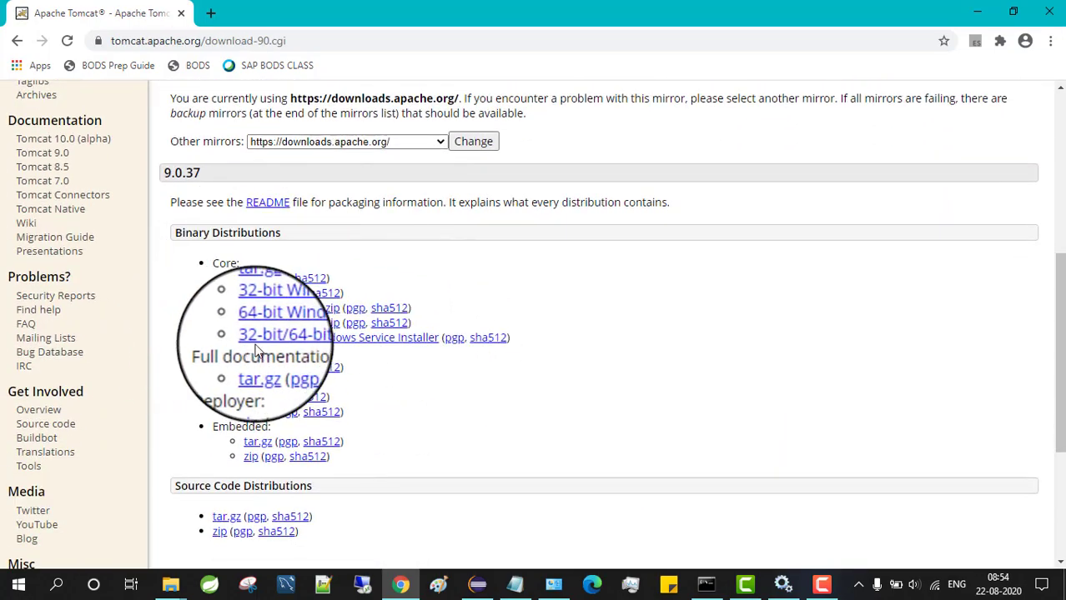
{"action": "left_click", "coordinate": [408, 348]}
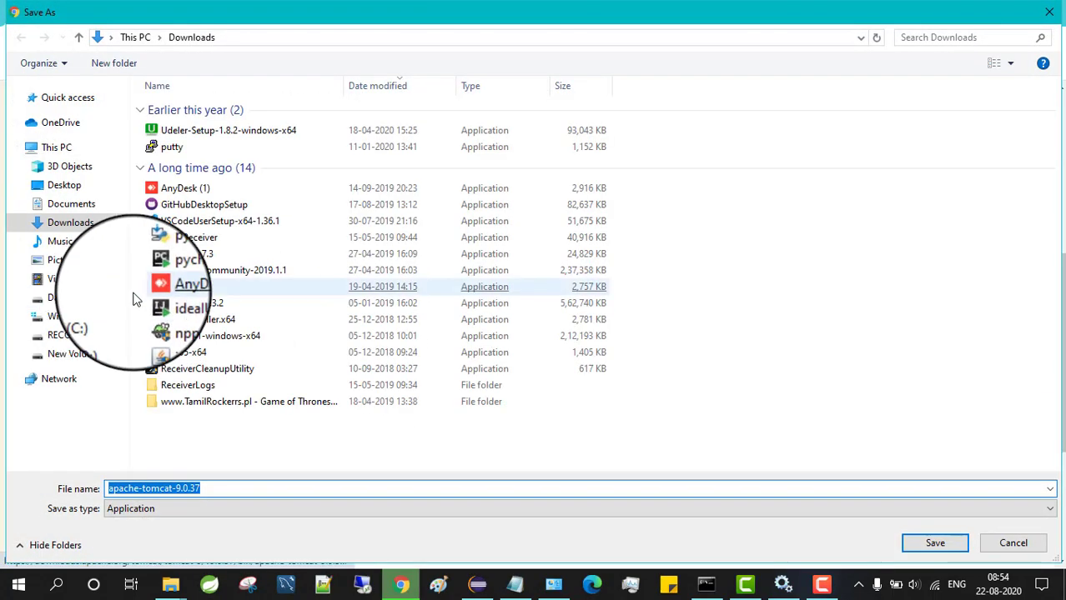
{"action": "left_click", "coordinate": [99, 298]}
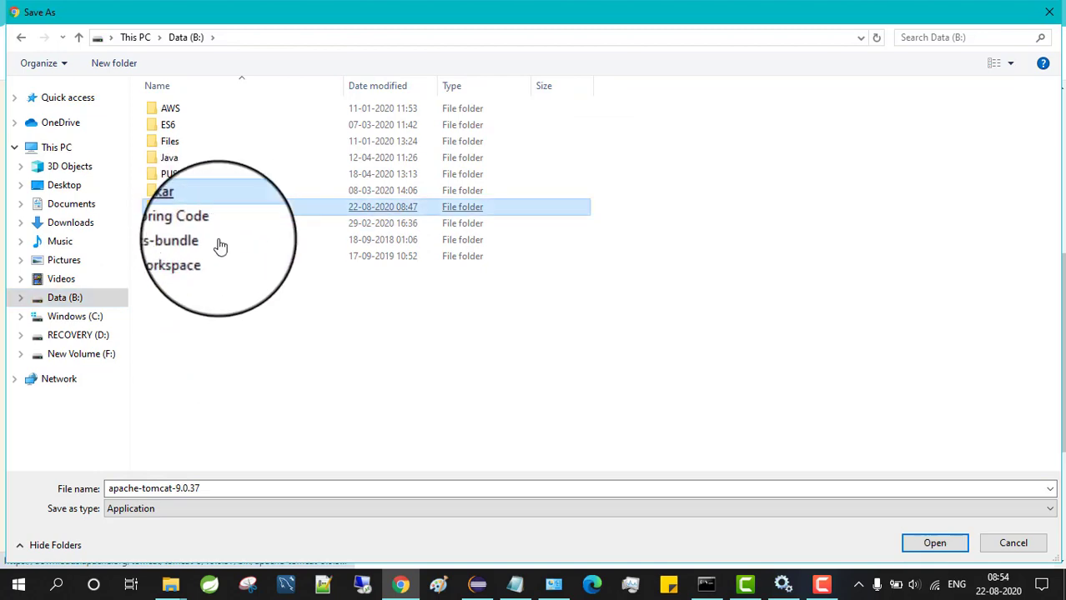
{"action": "double_click", "coordinate": [177, 207]}
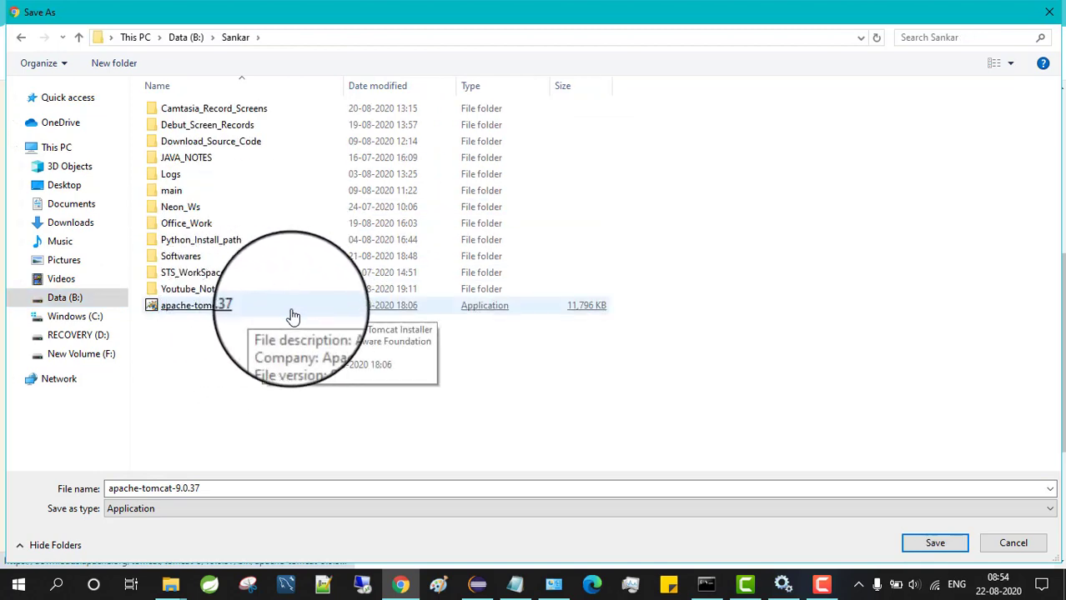
{"action": "left_click", "coordinate": [1009, 544]}
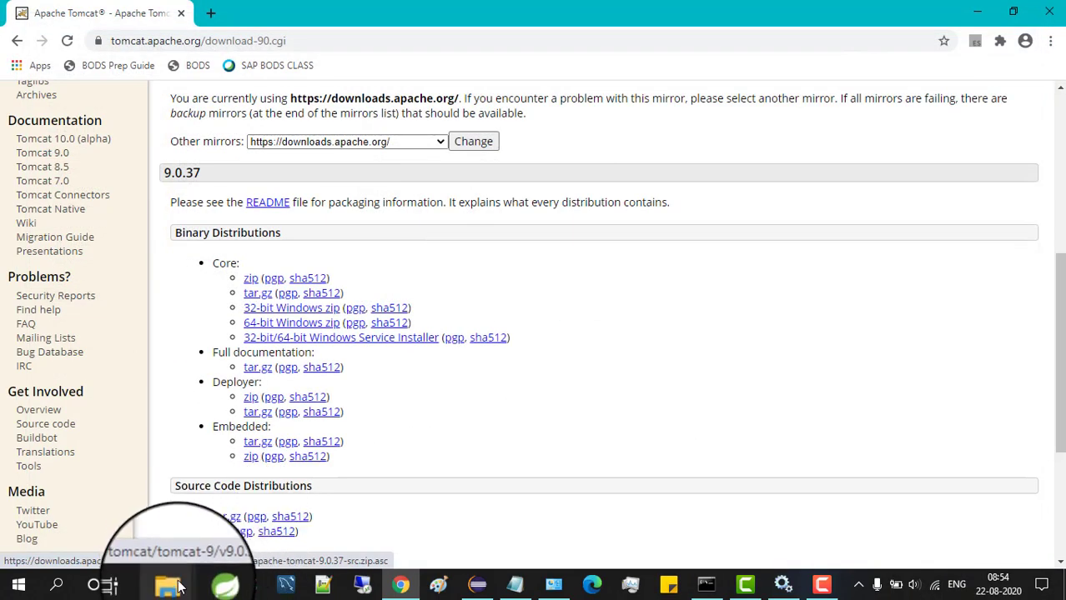
Check the installer folder, then bring forward the Command Prompt showing Java 1.8.0_191
{"action": "mouse_move", "coordinate": [170, 584]}
{"action": "left_click", "coordinate": [127, 517]}
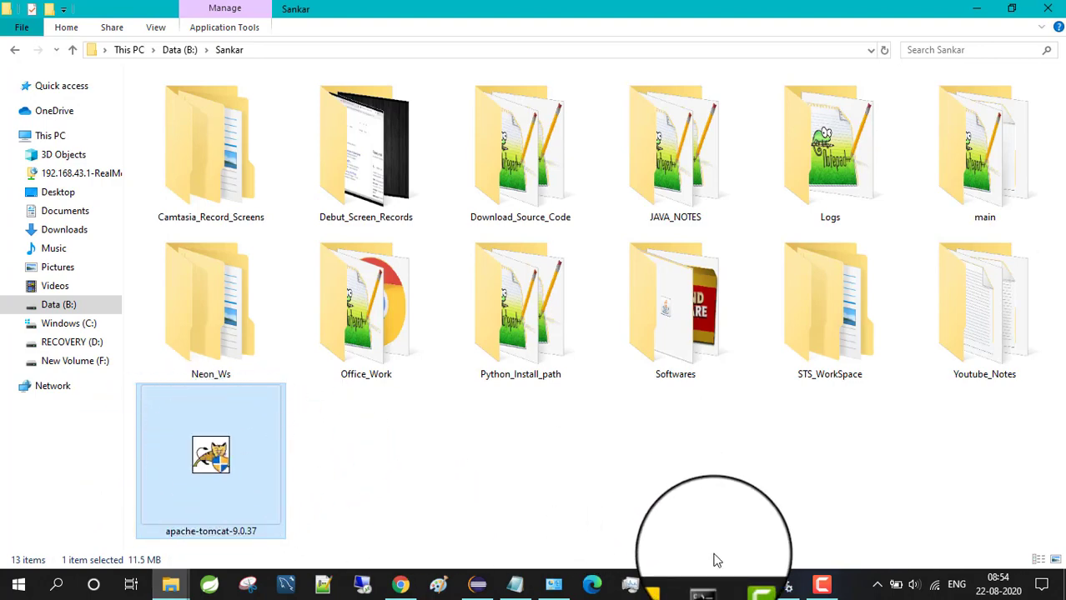
{"action": "mouse_move", "coordinate": [708, 588]}
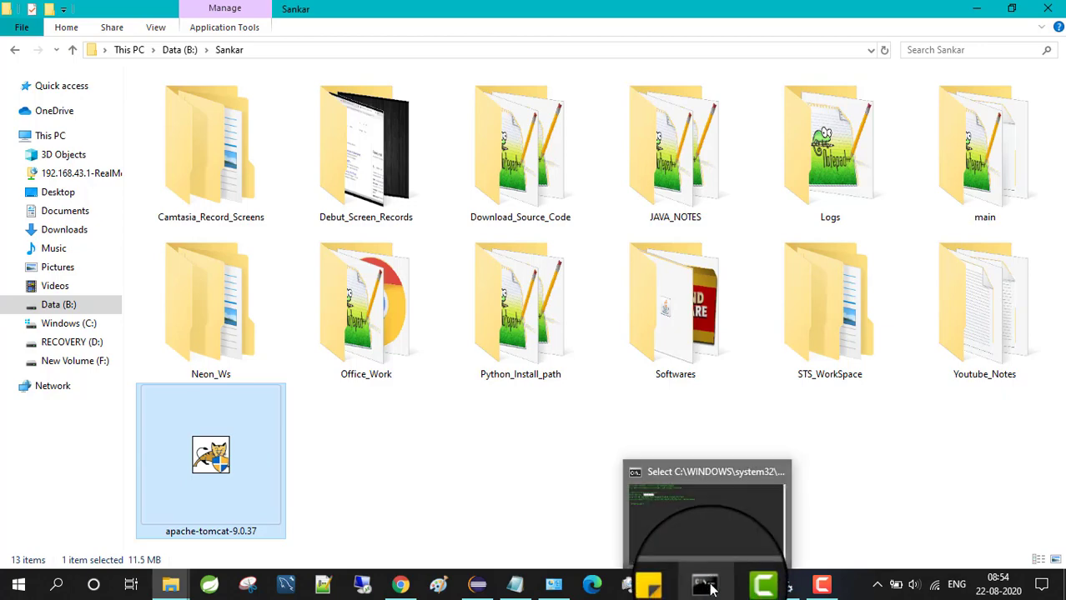
{"action": "left_click", "coordinate": [720, 530]}
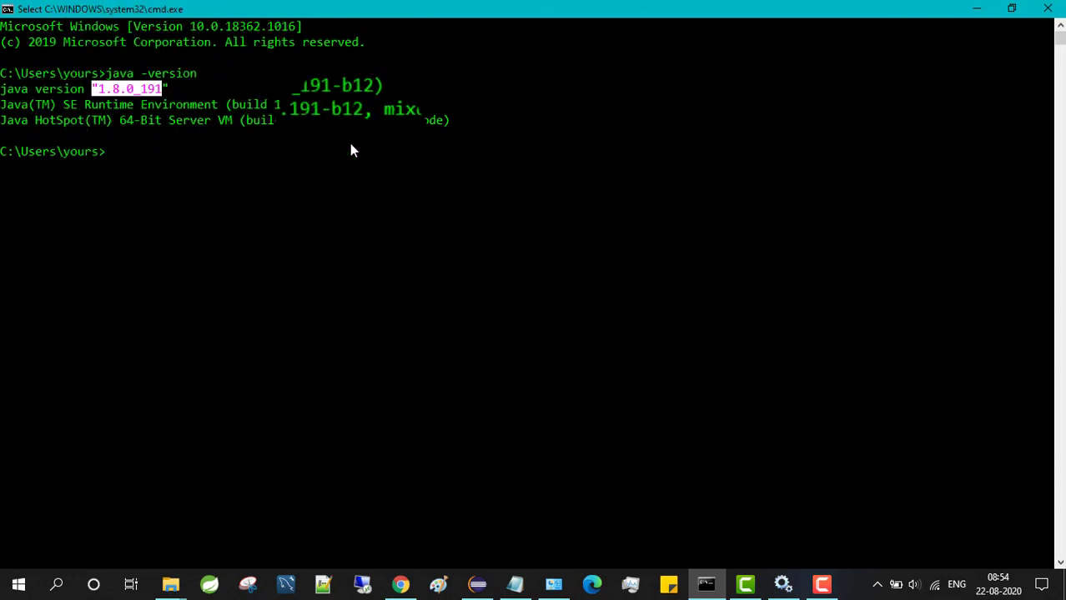
Open Environment Variables via Advanced system settings to see JAVA_HOME pointing at jdk1.8.0_191
{"action": "left_click", "coordinate": [554, 588]}
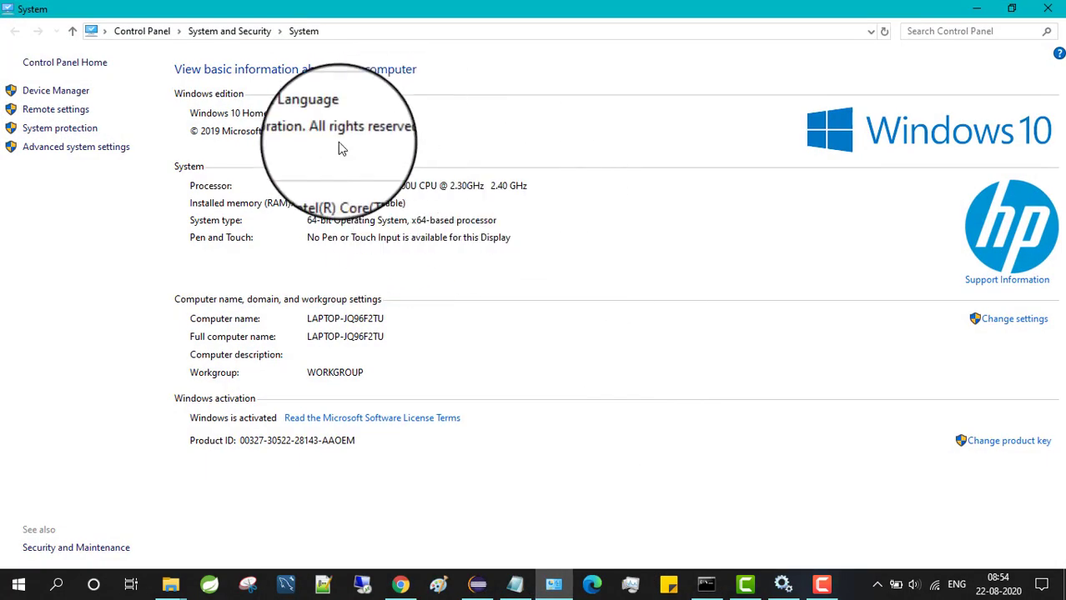
{"action": "left_click", "coordinate": [101, 158]}
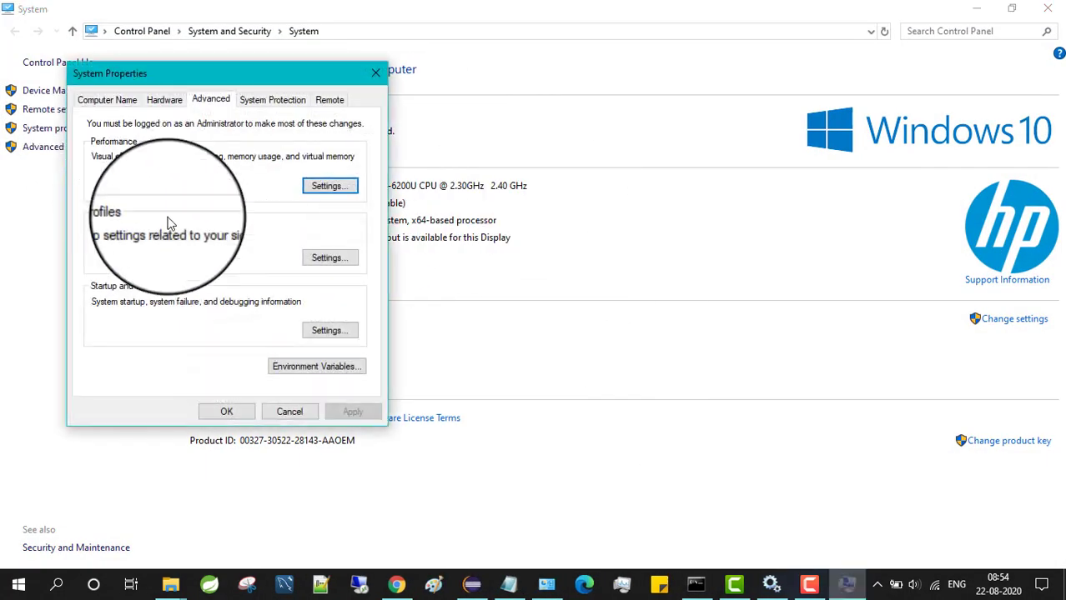
{"action": "left_click", "coordinate": [302, 365]}
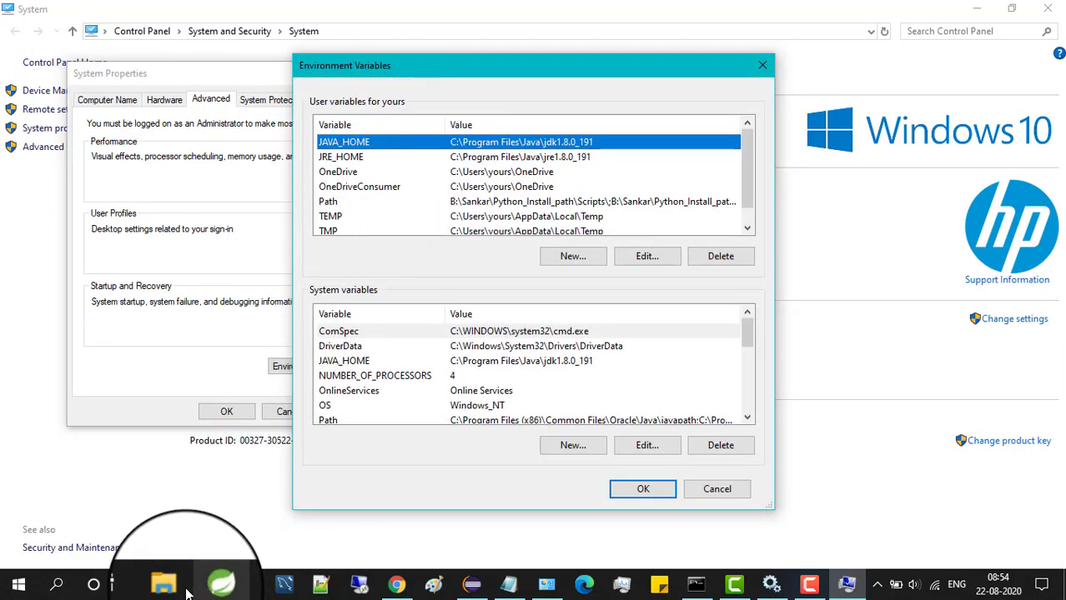
{"action": "mouse_move", "coordinate": [170, 585]}
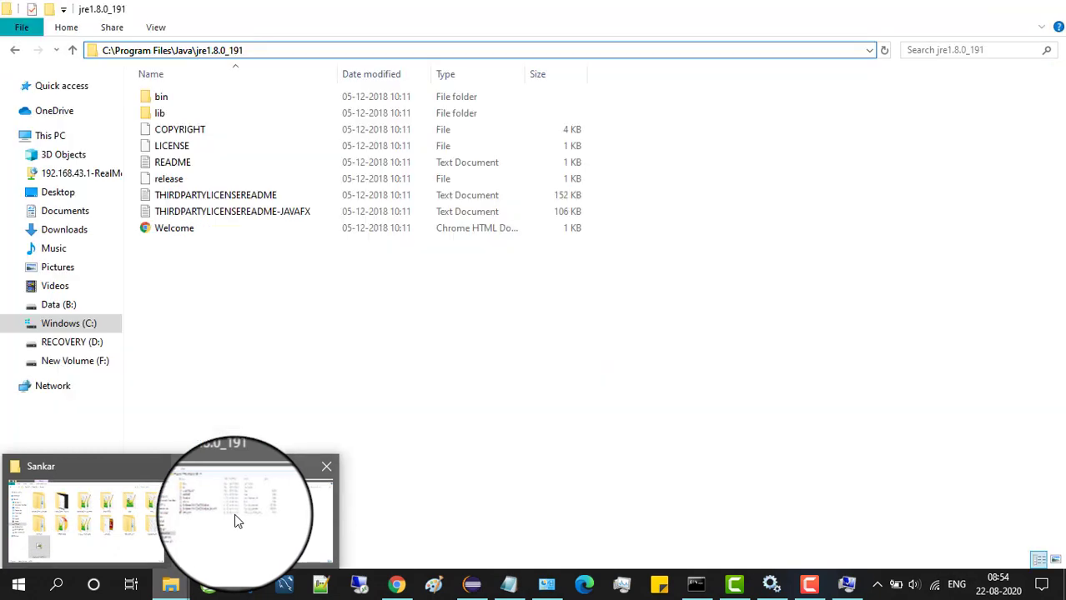
Reveal the full jre1.8.0_191 folder path, then return to the Sankar installer folder
{"action": "left_click", "coordinate": [241, 521]}
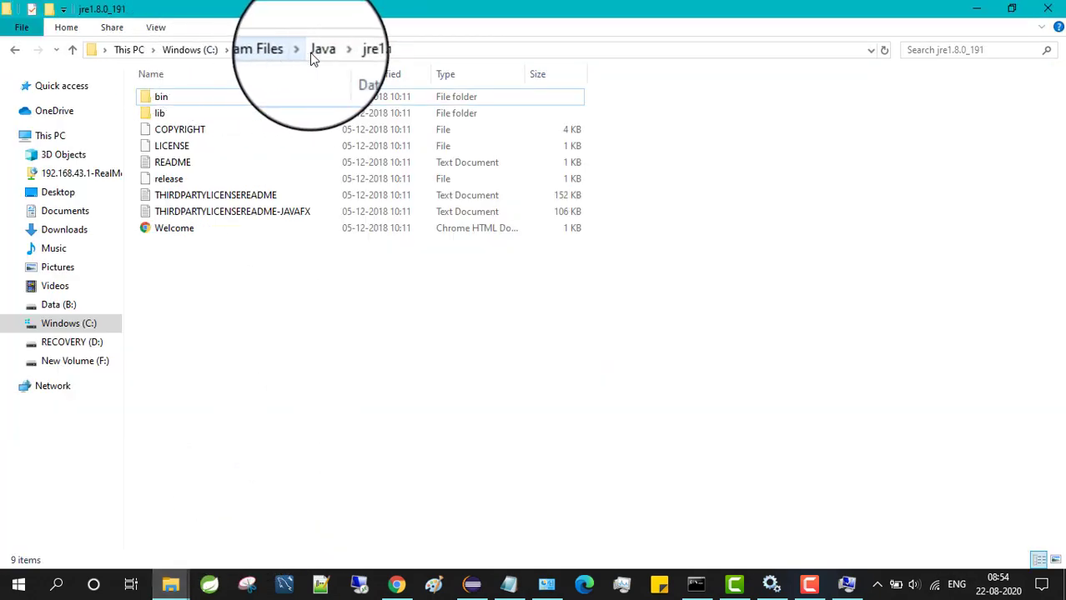
{"action": "left_click", "coordinate": [417, 53]}
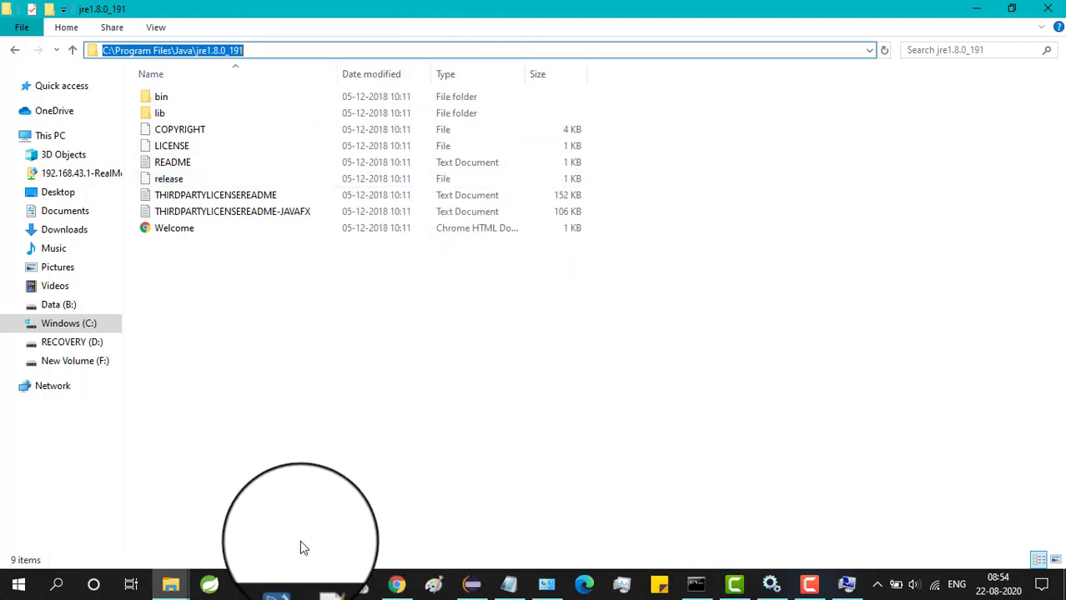
{"action": "mouse_move", "coordinate": [170, 585]}
{"action": "left_click", "coordinate": [138, 539]}
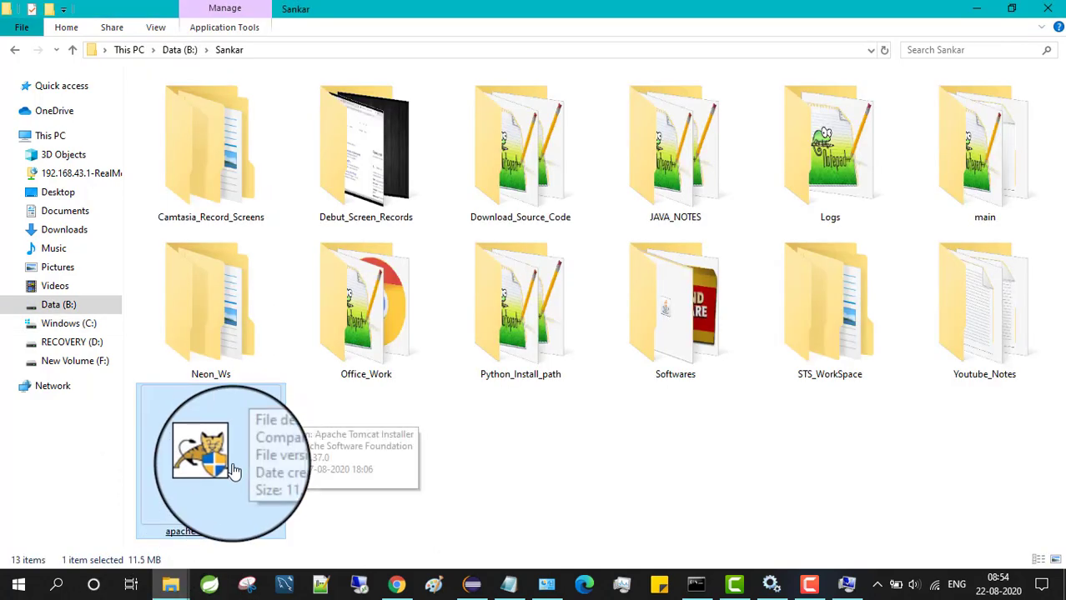
Launch the Tomcat installer, accept the license, choose Full install and keep port 8080
{"action": "double_click", "coordinate": [234, 472]}
{"action": "left_click", "coordinate": [617, 415]}
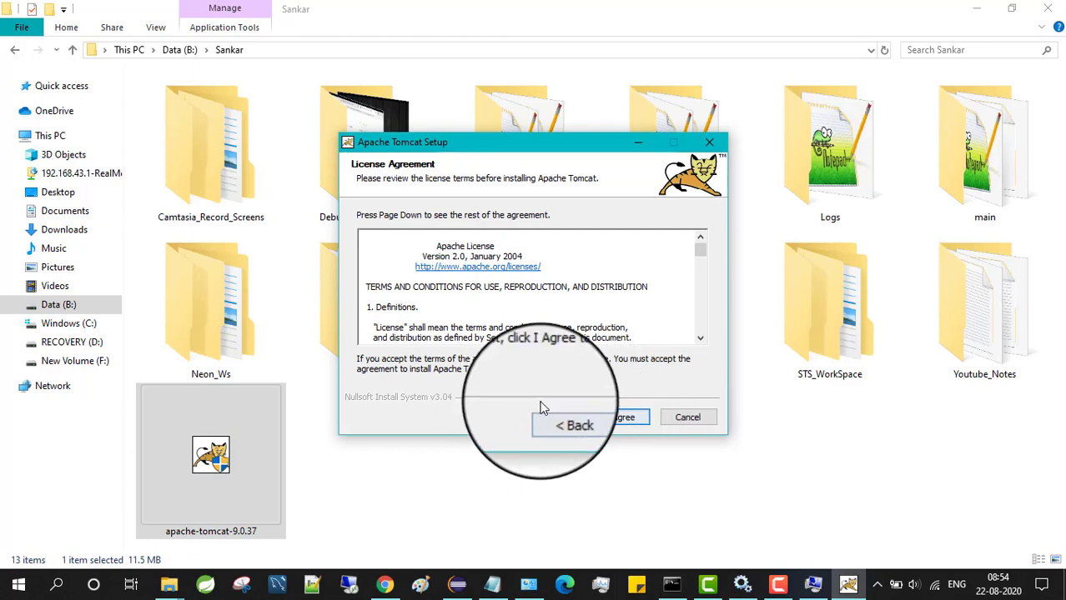
{"action": "left_click", "coordinate": [621, 417]}
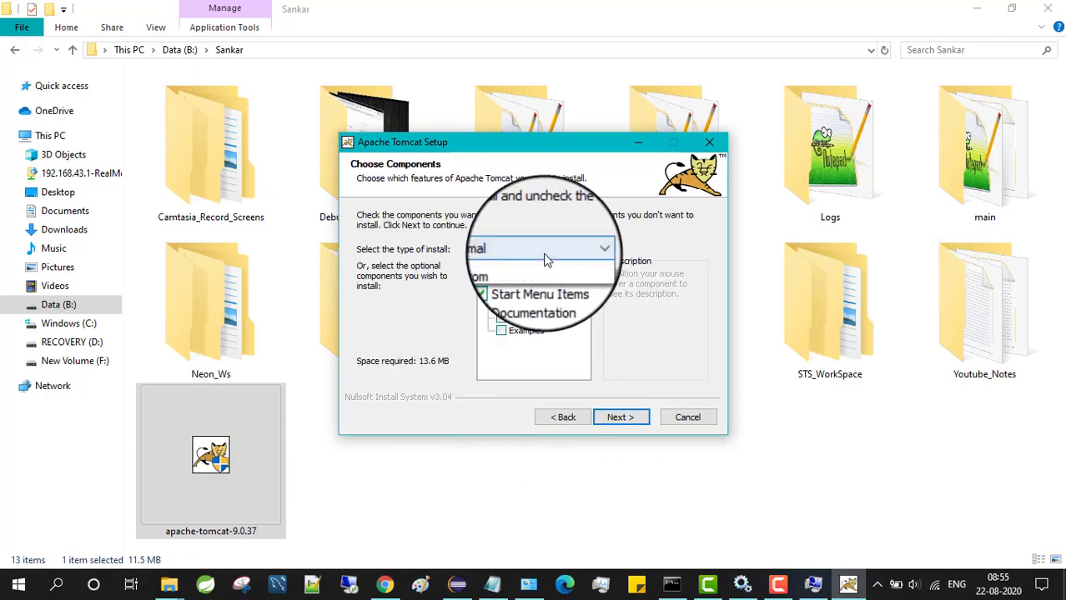
{"action": "left_click", "coordinate": [546, 250]}
{"action": "left_click", "coordinate": [534, 282]}
{"action": "left_click", "coordinate": [609, 415]}
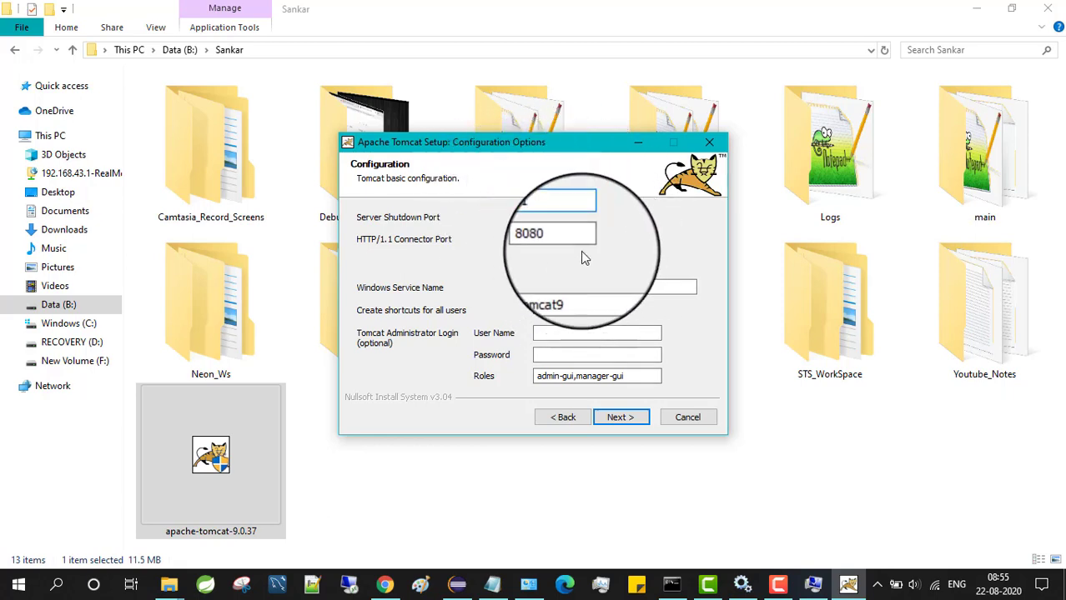
{"action": "left_click", "coordinate": [620, 417]}
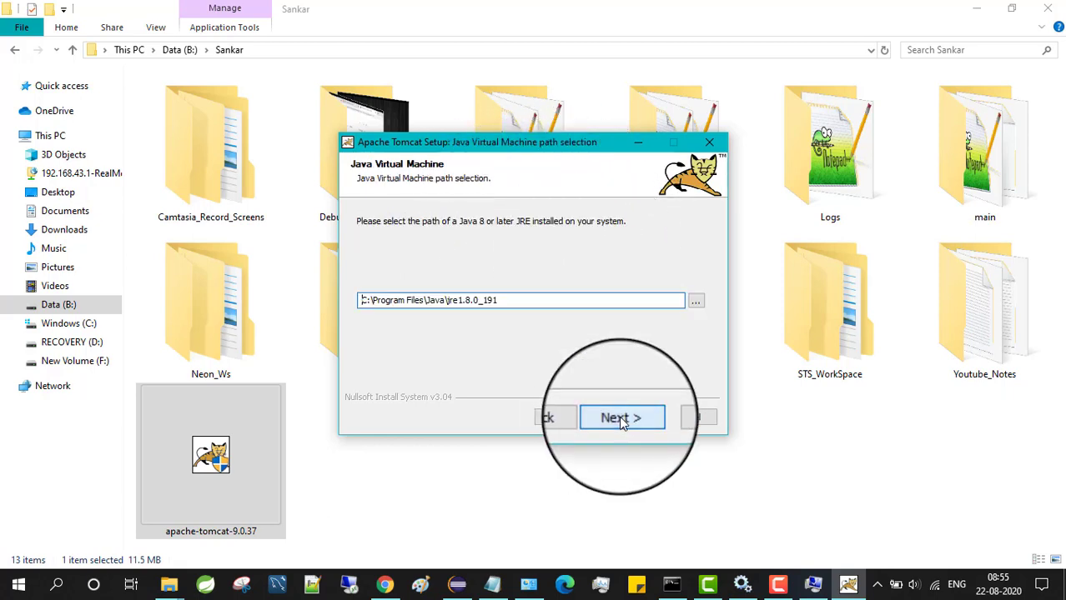
Verify the JRE path against the jre1.8.0_191 folder and accept it
{"action": "left_click_drag", "start_coordinate": [498, 300], "coordinate": [356, 279]}
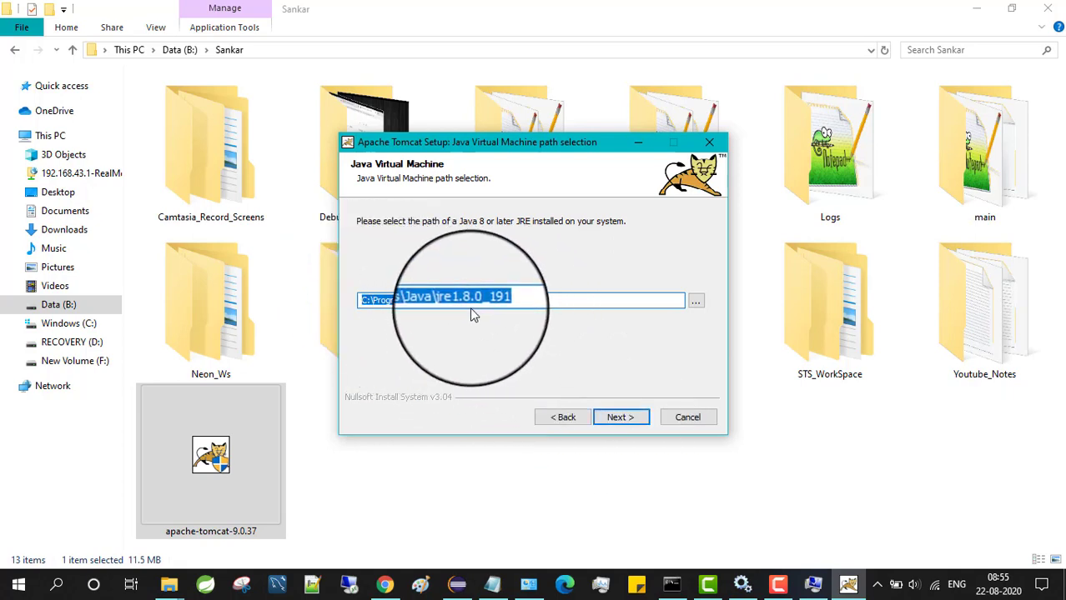
{"action": "left_click", "coordinate": [171, 586]}
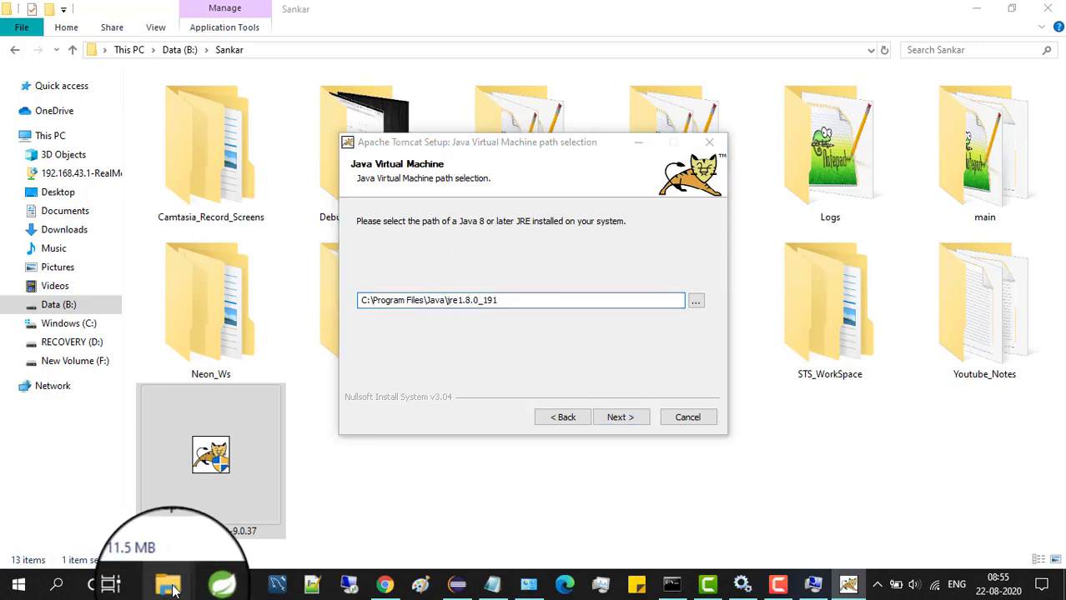
{"action": "mouse_move", "coordinate": [171, 587]}
{"action": "left_click", "coordinate": [232, 521]}
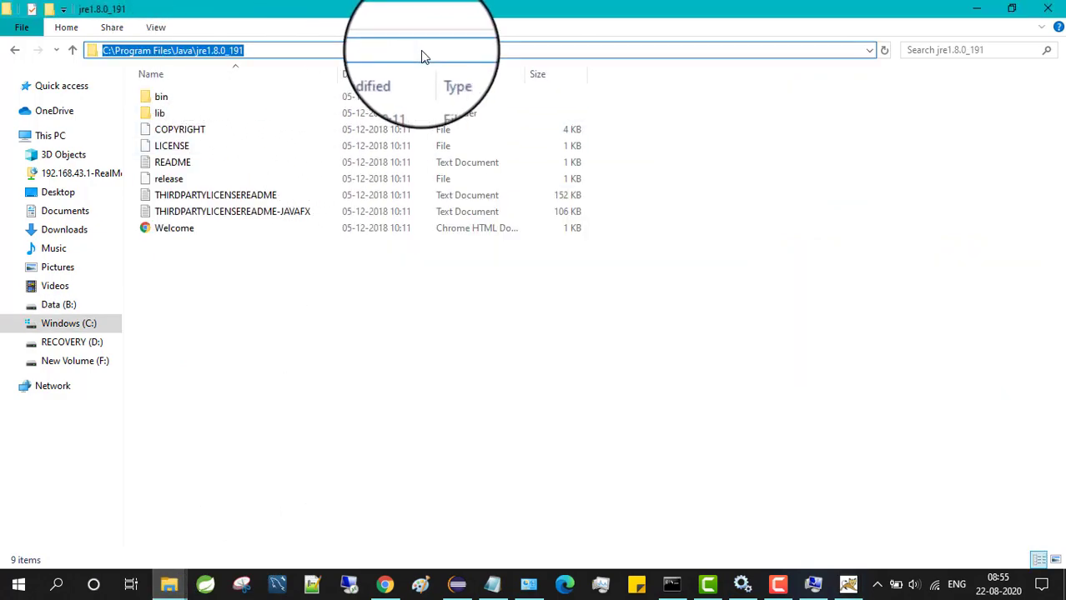
{"action": "left_click", "coordinate": [984, 9]}
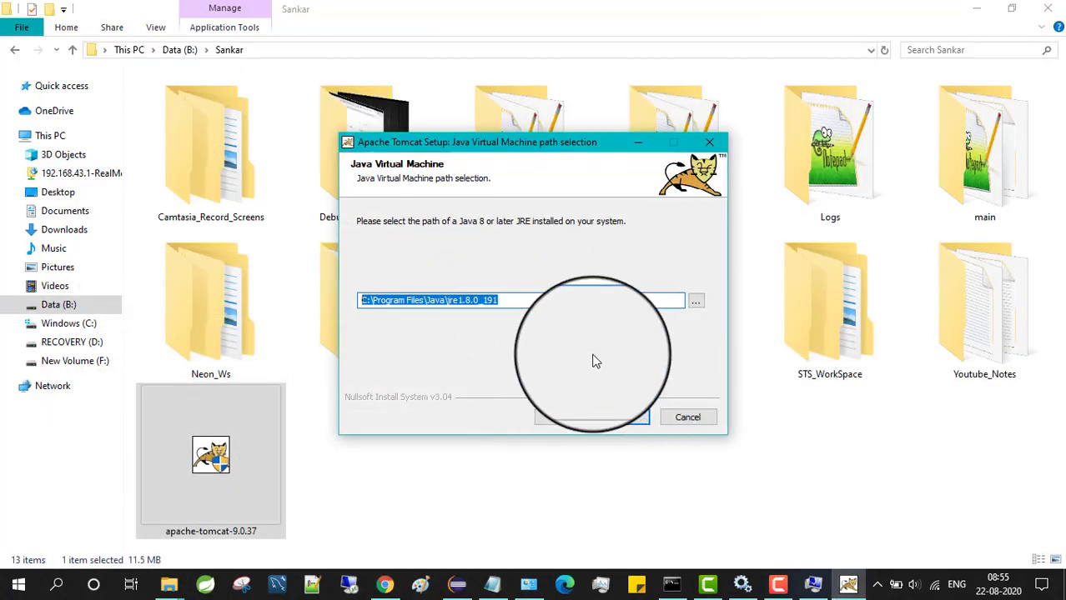
{"action": "left_click", "coordinate": [625, 421]}
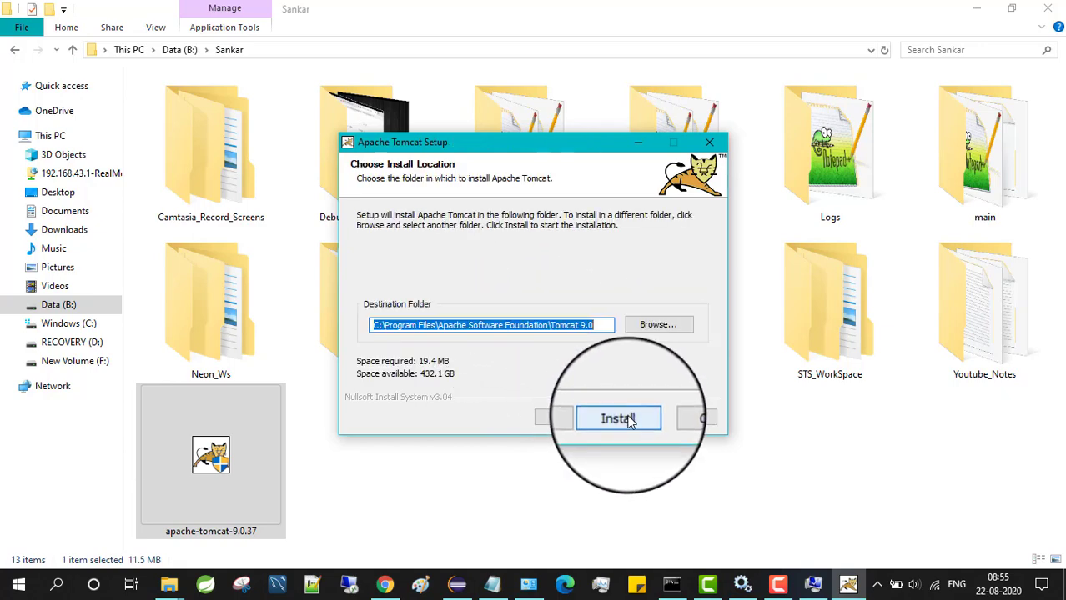
Browse to Data (B:) > Sankar, create folder Tomcat9, and choose it as B:\Sankar\Tomcat9
{"action": "left_click", "coordinate": [657, 324]}
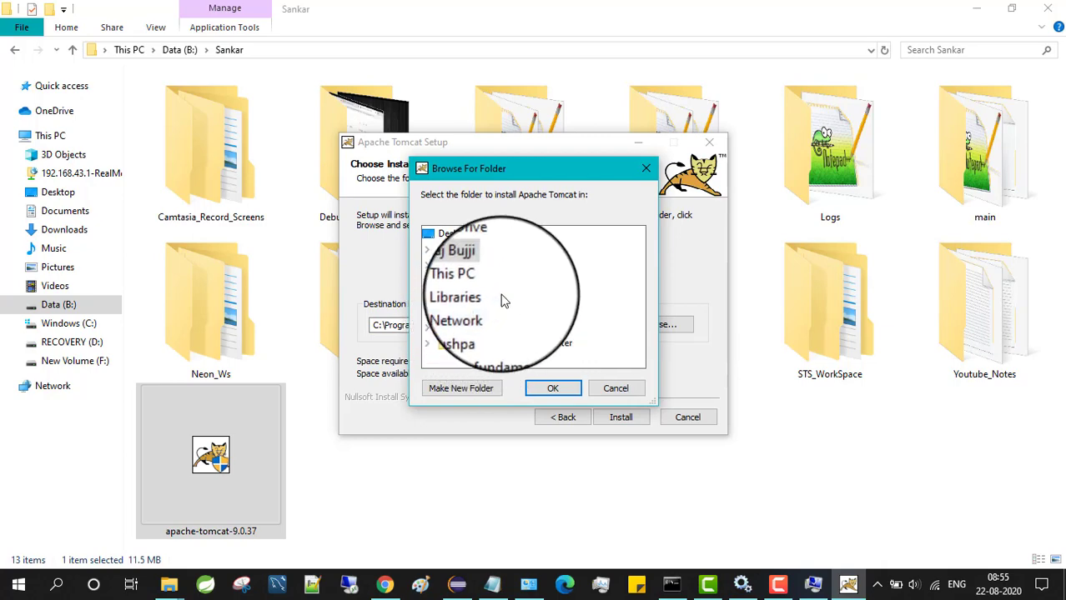
{"action": "left_click", "coordinate": [427, 282]}
{"action": "scroll", "coordinate": [517, 296], "scroll_direction": "down", "scroll_amount": 3}
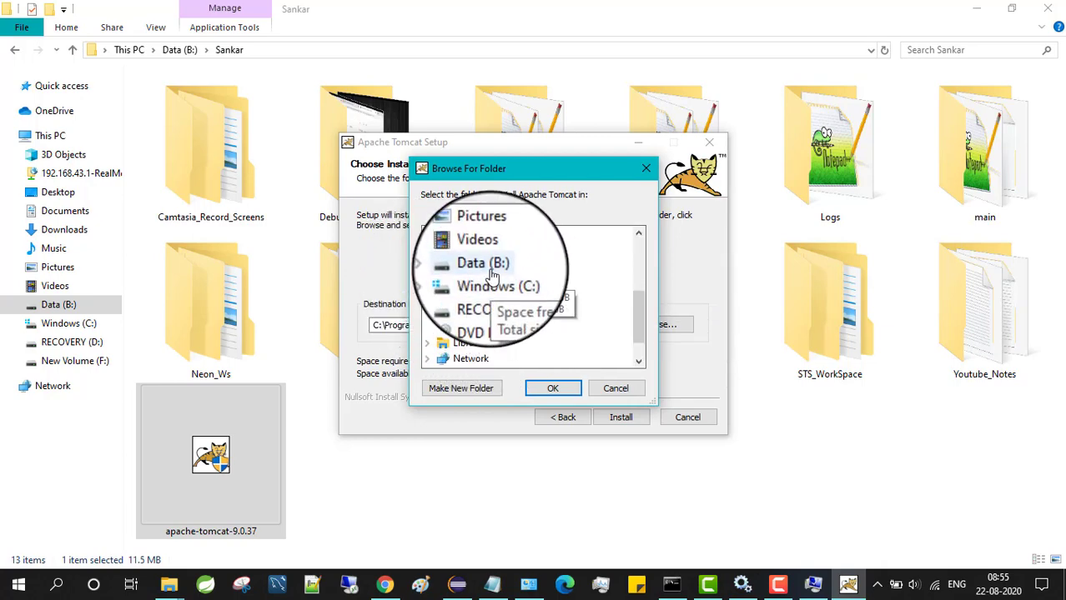
{"action": "double_click", "coordinate": [491, 265]}
{"action": "scroll", "coordinate": [533, 288], "scroll_direction": "up", "scroll_amount": 3}
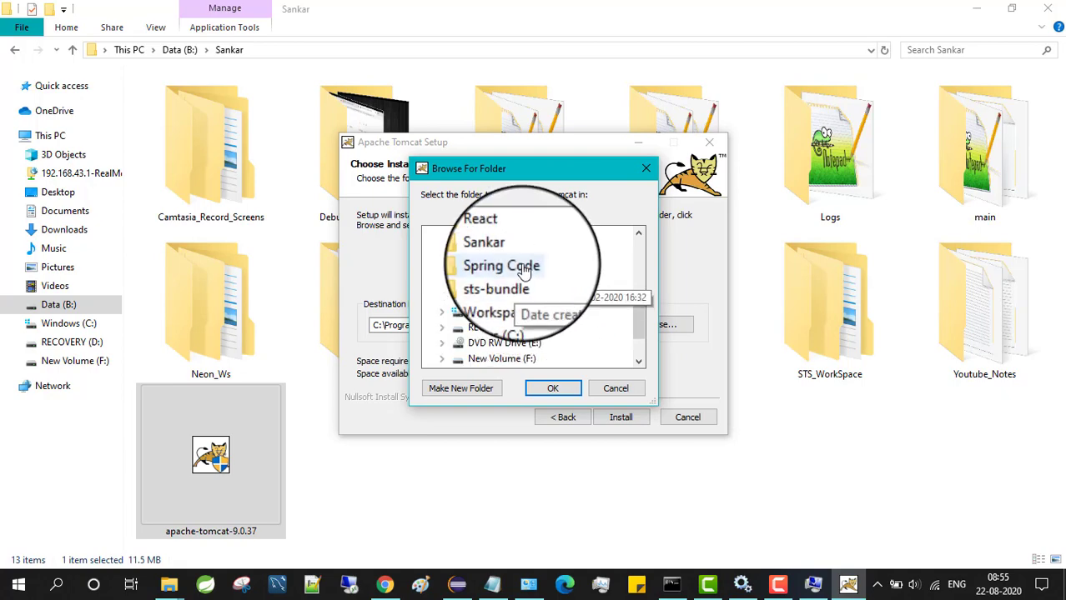
{"action": "double_click", "coordinate": [501, 293]}
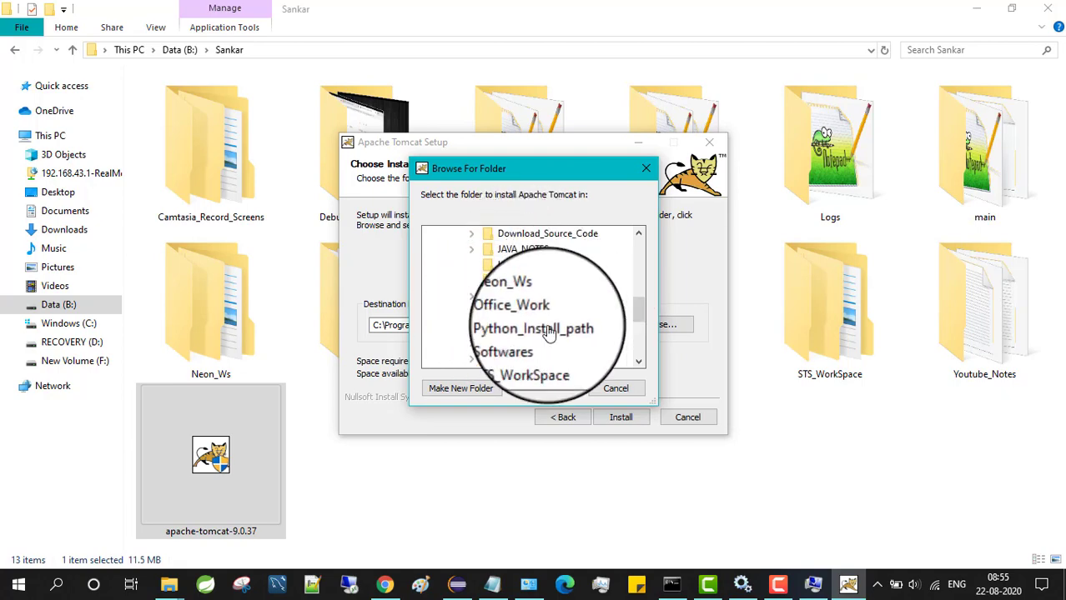
{"action": "left_click", "coordinate": [473, 392]}
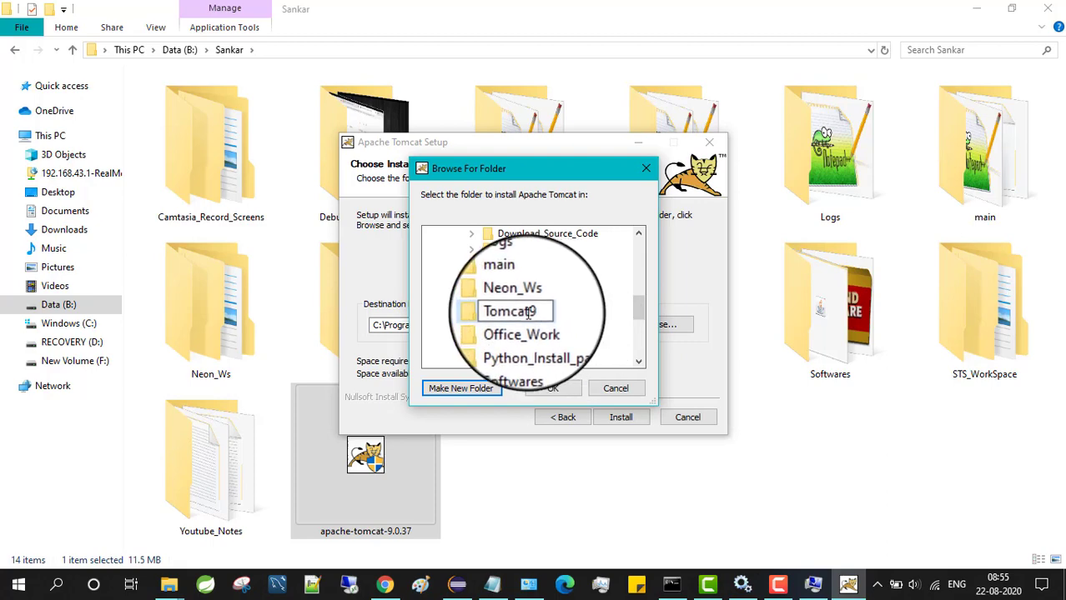
{"action": "left_click", "coordinate": [636, 312]}
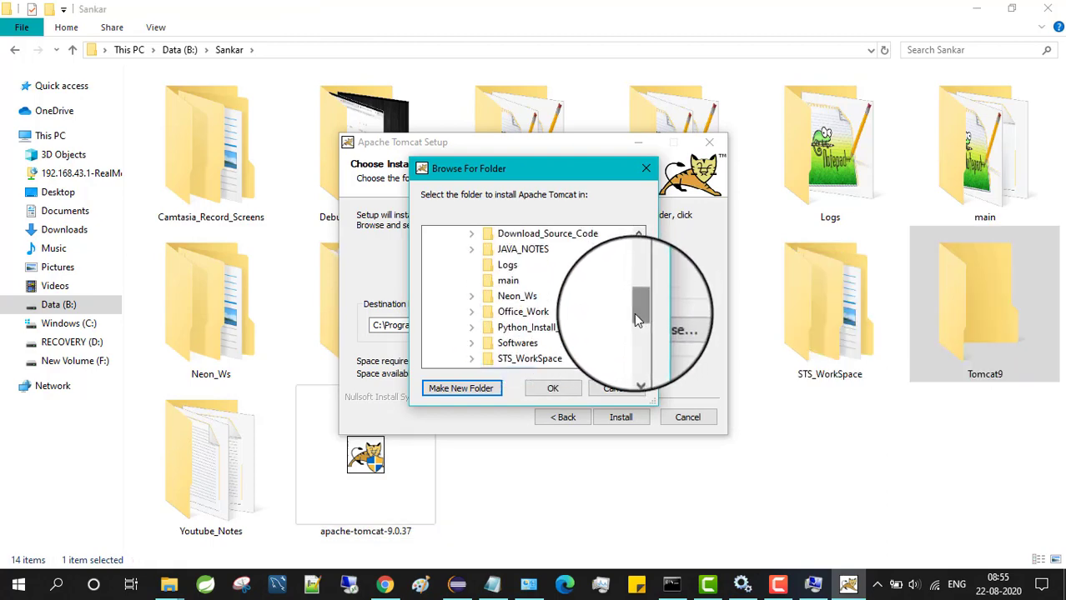
{"action": "scroll", "coordinate": [568, 313], "scroll_direction": "up", "scroll_amount": 1}
{"action": "scroll", "coordinate": [571, 319], "scroll_direction": "down", "scroll_amount": 2}
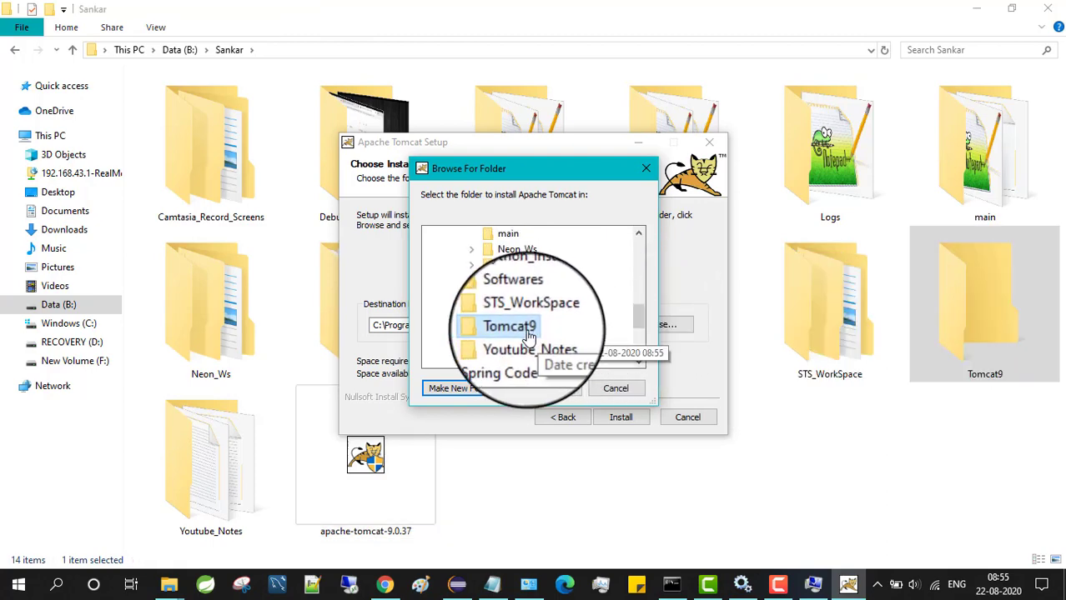
{"action": "left_click", "coordinate": [553, 392]}
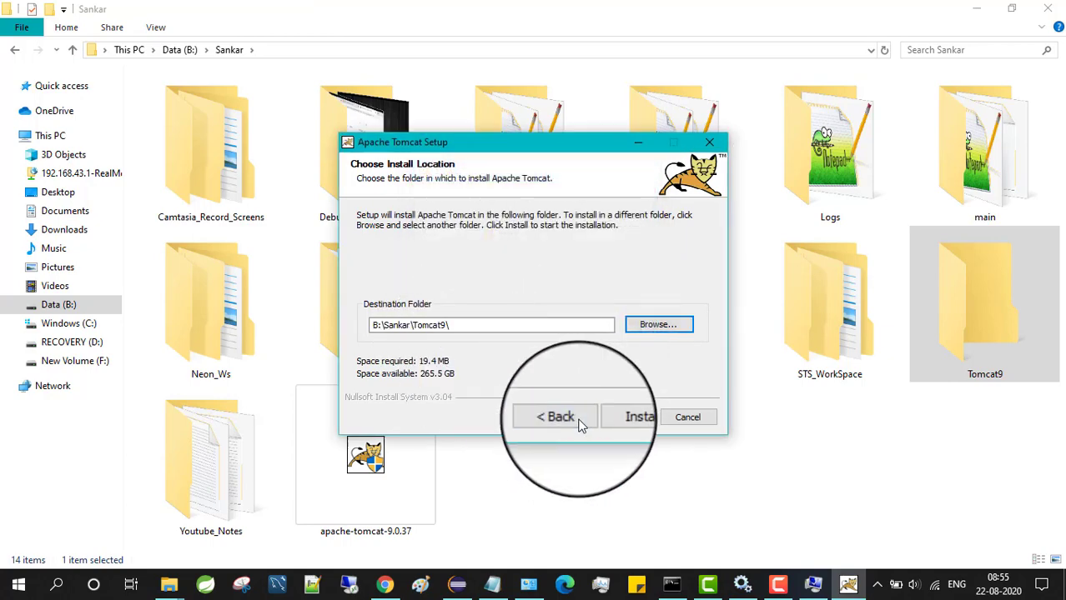
Install Tomcat, then uncheck Run Apache Tomcat and Show Readme before finishing
{"action": "left_click", "coordinate": [631, 420]}
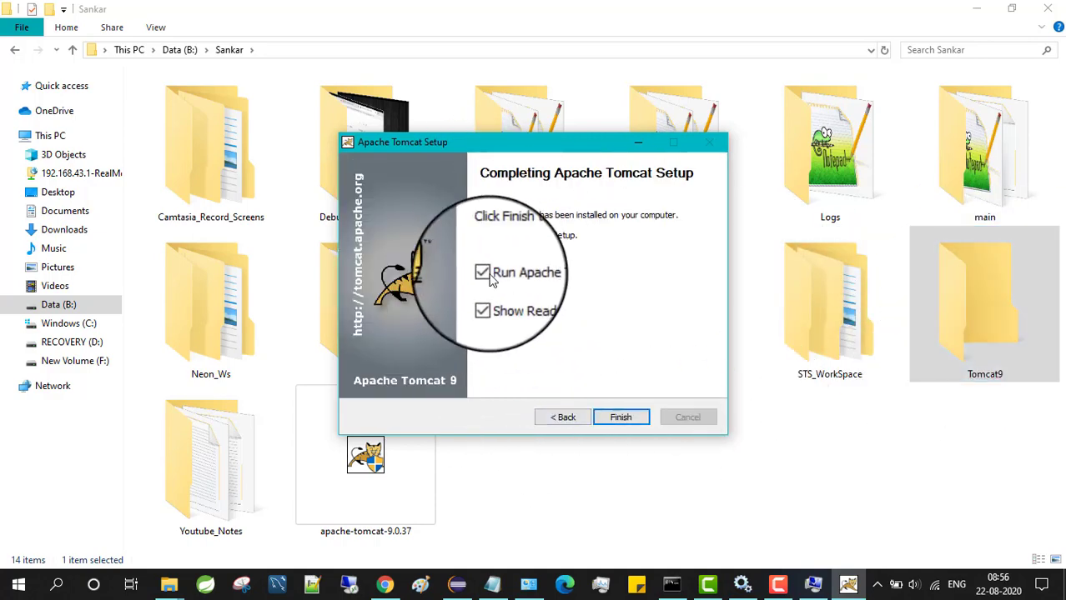
{"action": "left_click", "coordinate": [490, 280]}
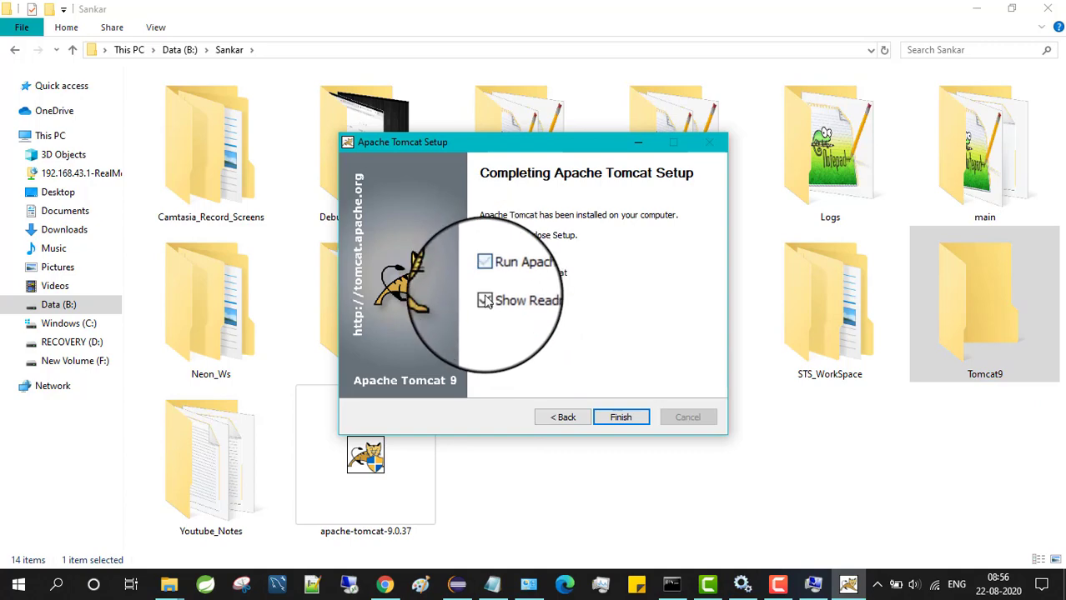
{"action": "left_click", "coordinate": [485, 299]}
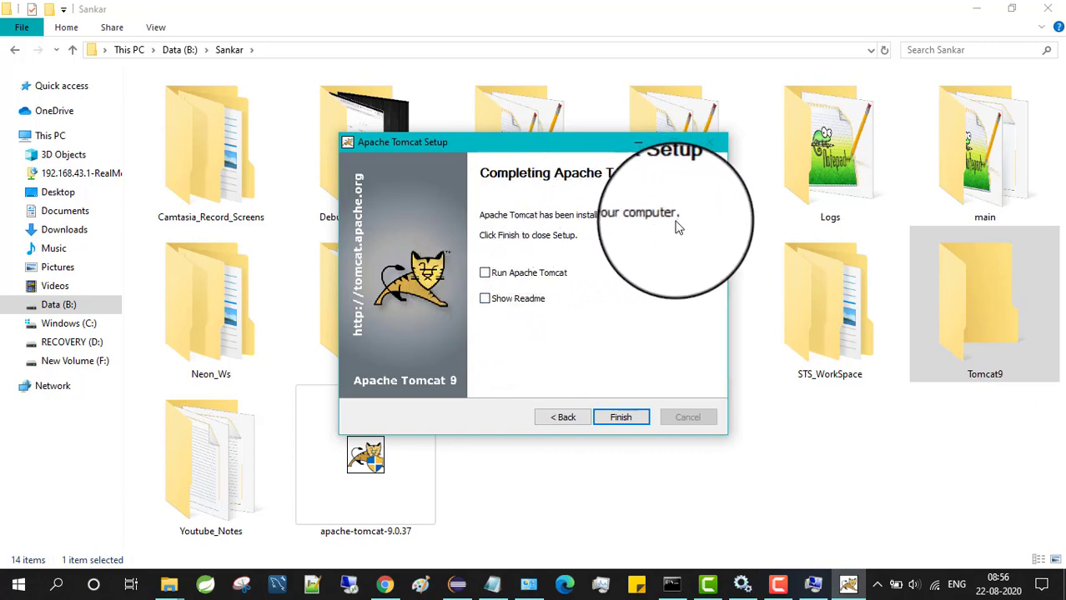
{"action": "left_click", "coordinate": [620, 417]}
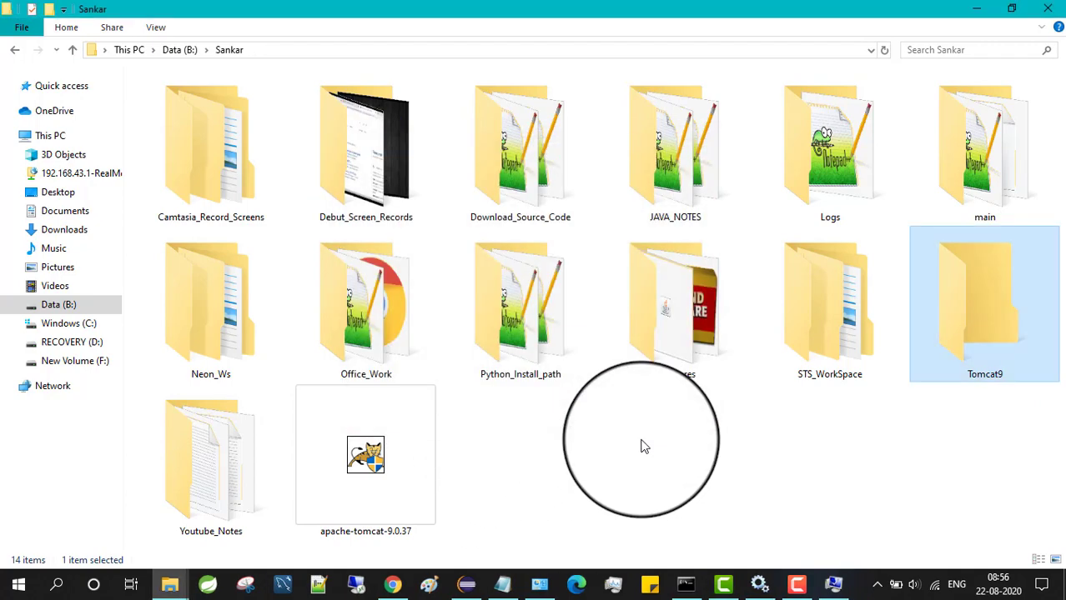
Open B:\Sankar\Tomcat9 and grant access to list bin, conf, webapps and more
{"action": "double_click", "coordinate": [998, 327]}
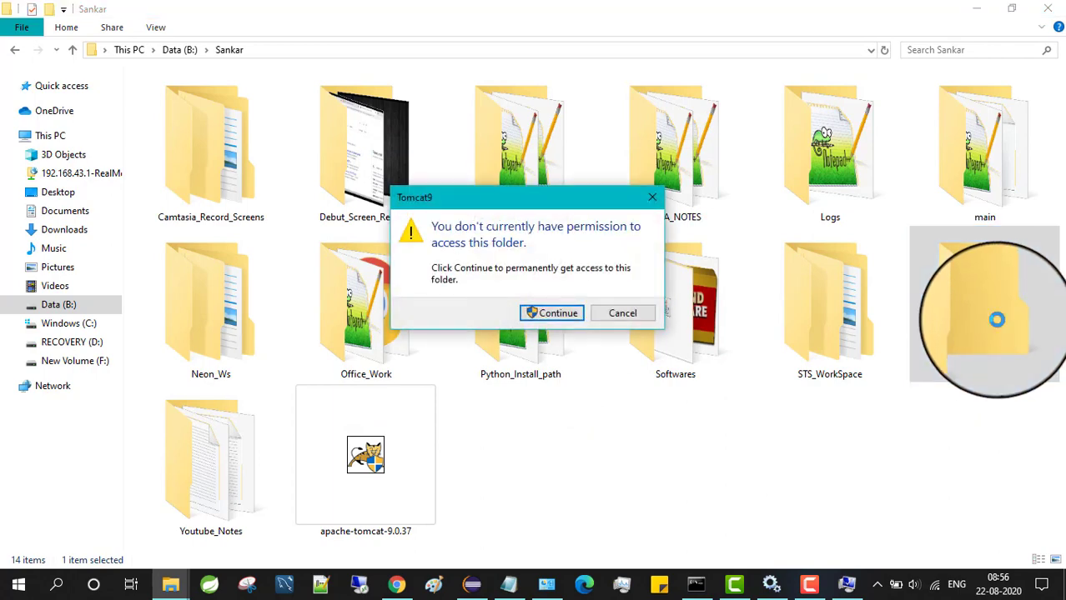
{"action": "left_click", "coordinate": [543, 313]}
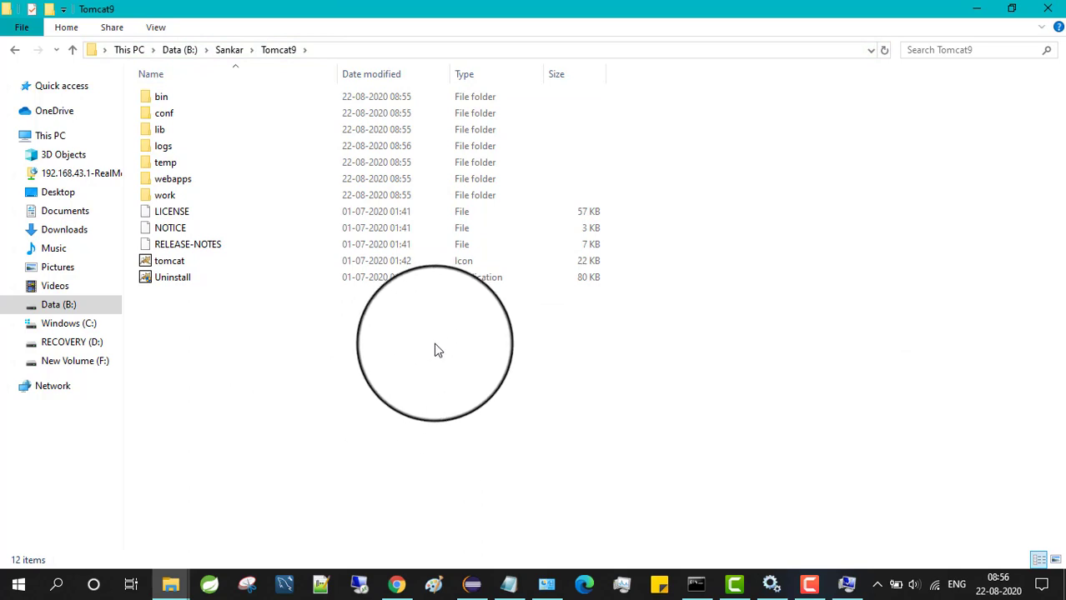
Run services.msc, refresh the list, and start the Apache Tomcat 9.0 Tomcat9 service
{"action": "key", "text": "super+r"}
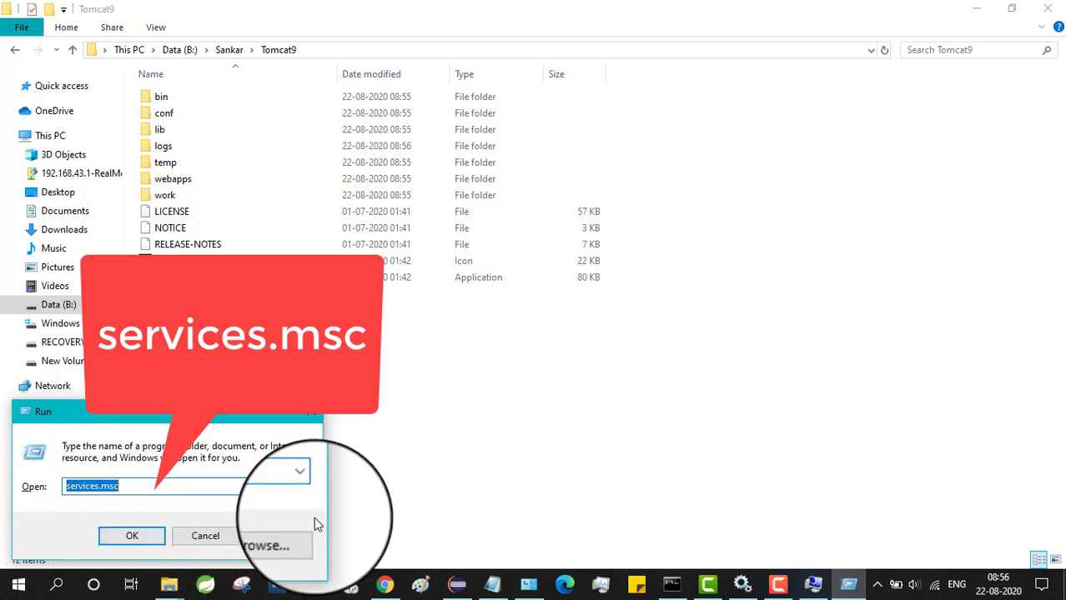
{"action": "left_click", "coordinate": [132, 536]}
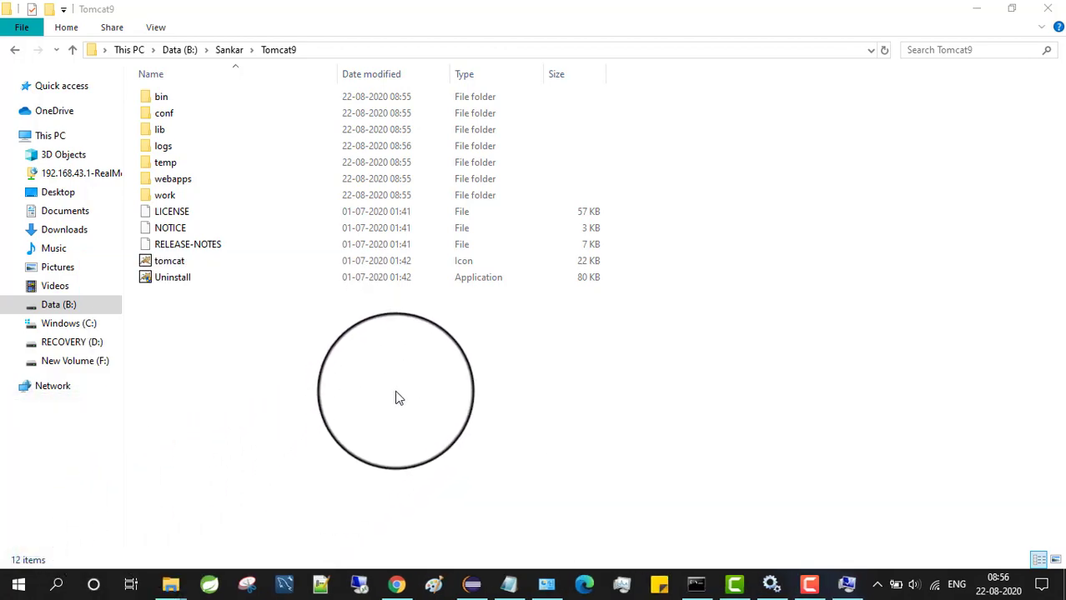
{"action": "right_click", "coordinate": [842, 165]}
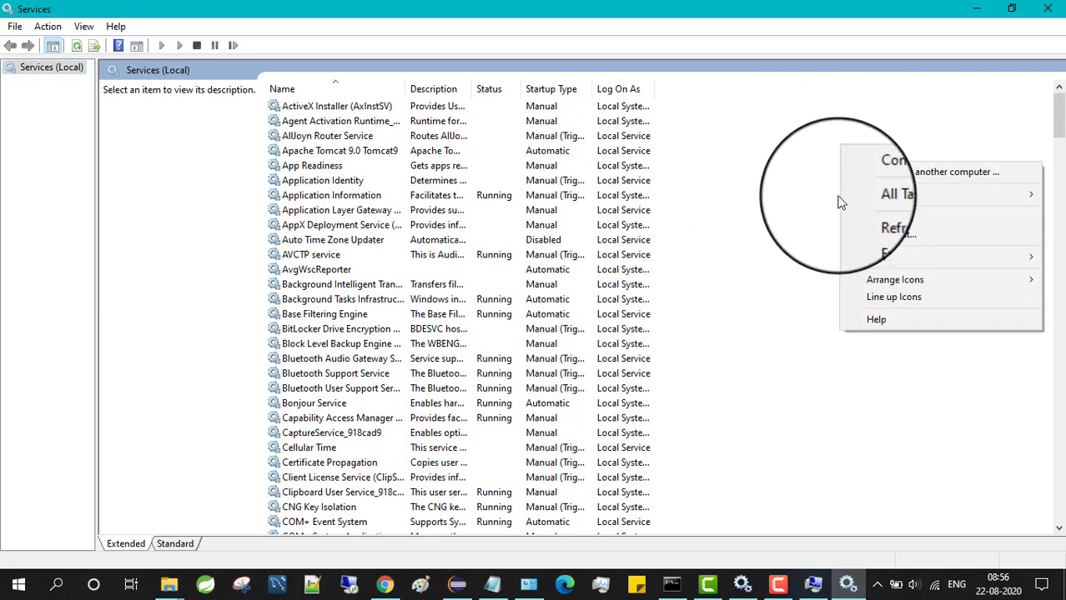
{"action": "left_click", "coordinate": [878, 218]}
{"action": "left_click", "coordinate": [357, 157]}
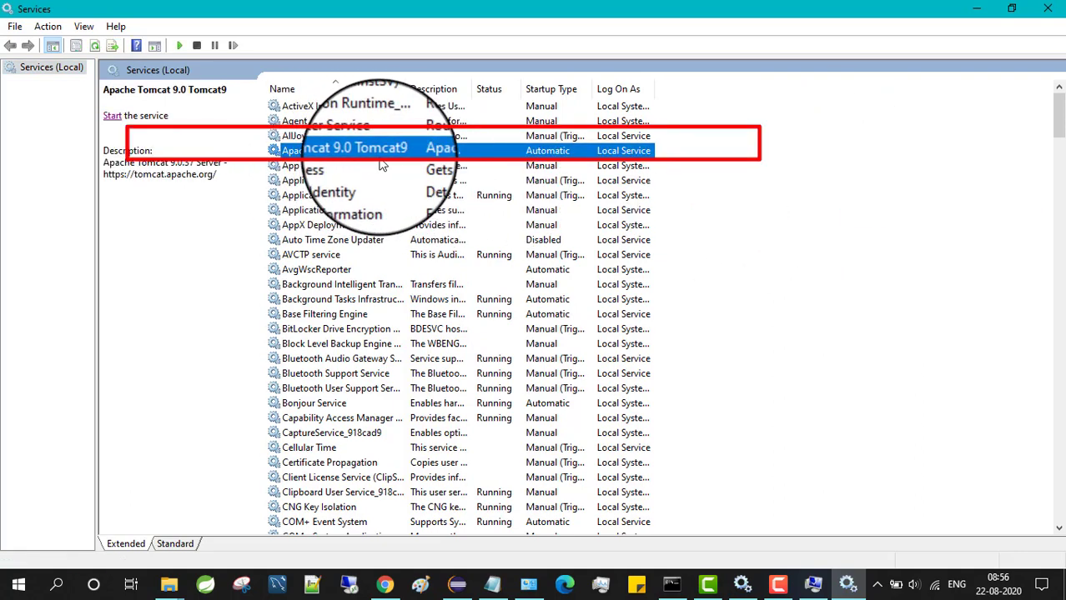
{"action": "left_click", "coordinate": [116, 123]}
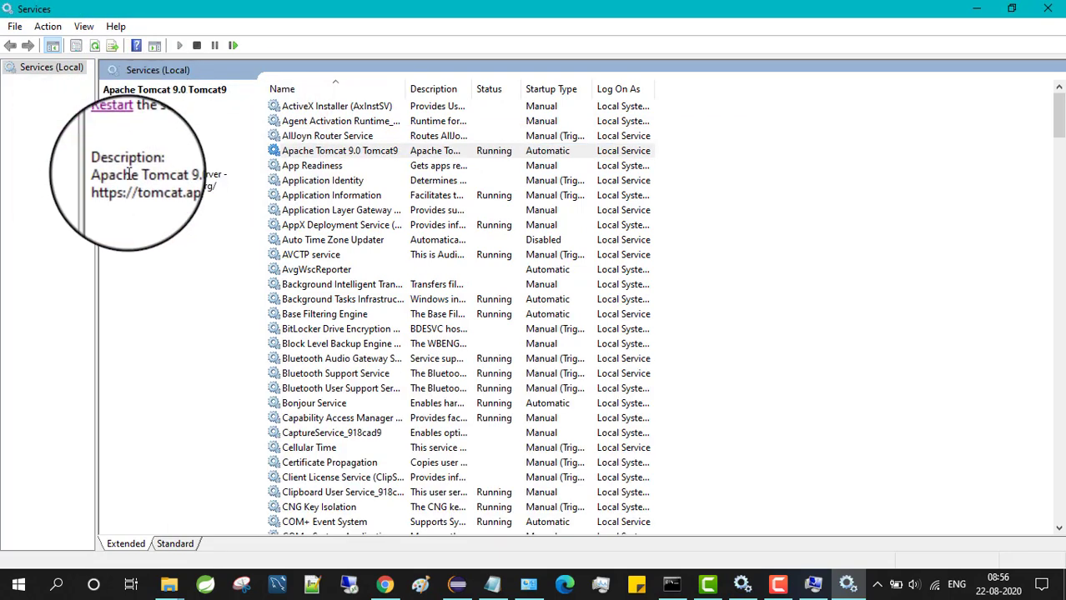
{"action": "left_click", "coordinate": [384, 584]}
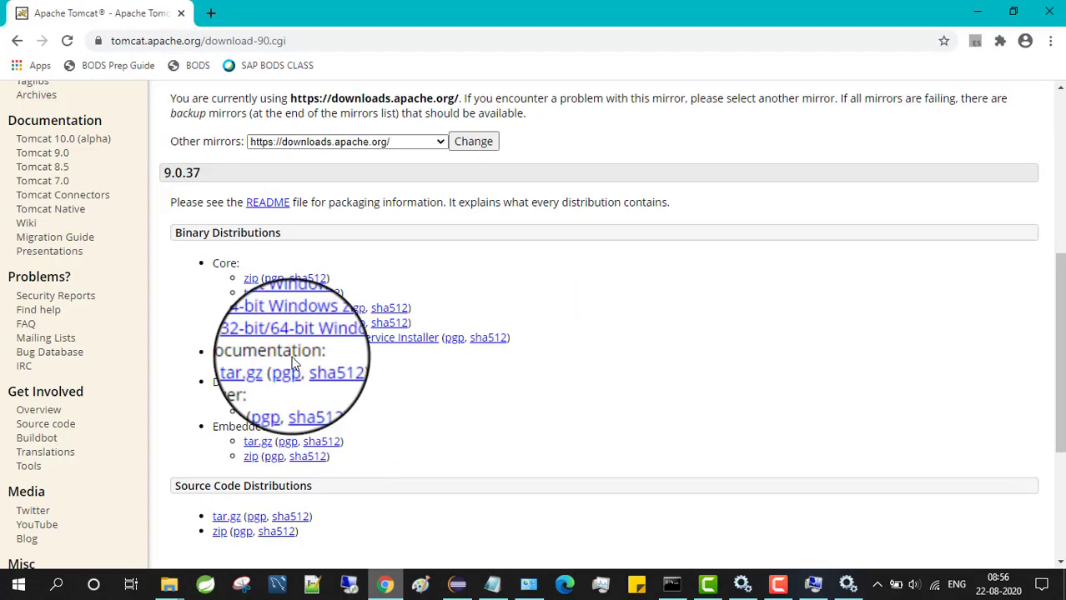
Load localhost:8080 in a new tab to see the Apache Tomcat/9.0.37 page, then return to Services
{"action": "left_click", "coordinate": [211, 15]}
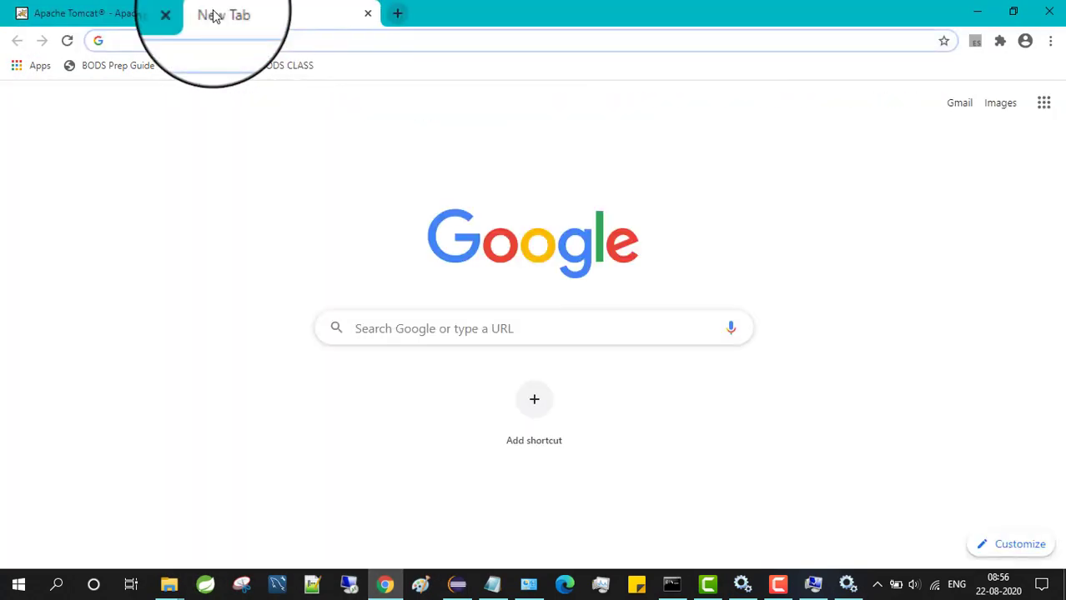
{"action": "type", "text": "localh"}
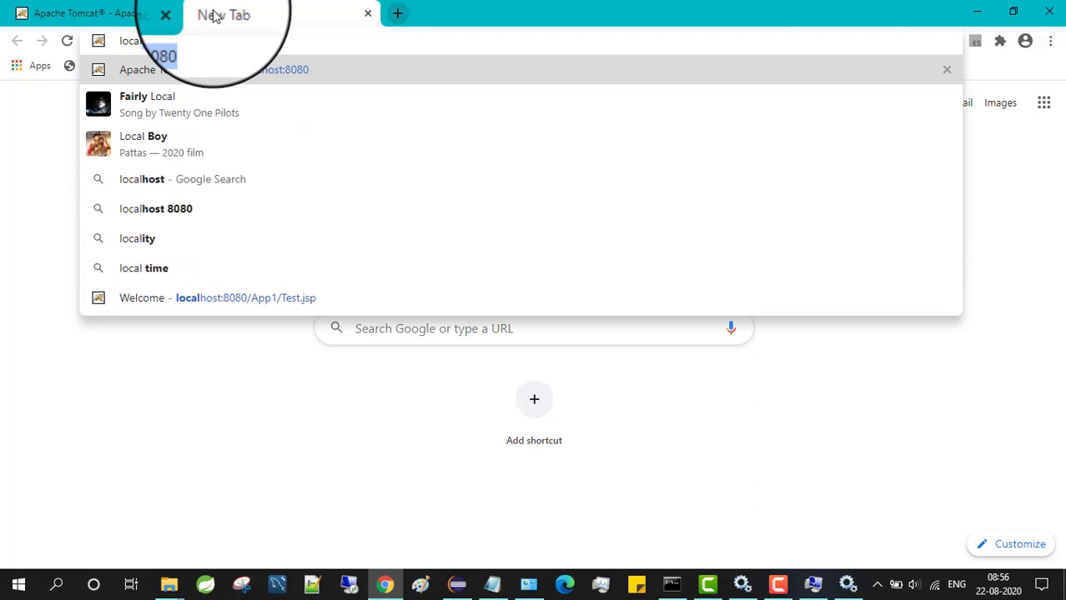
{"action": "type", "text": "ost:"}
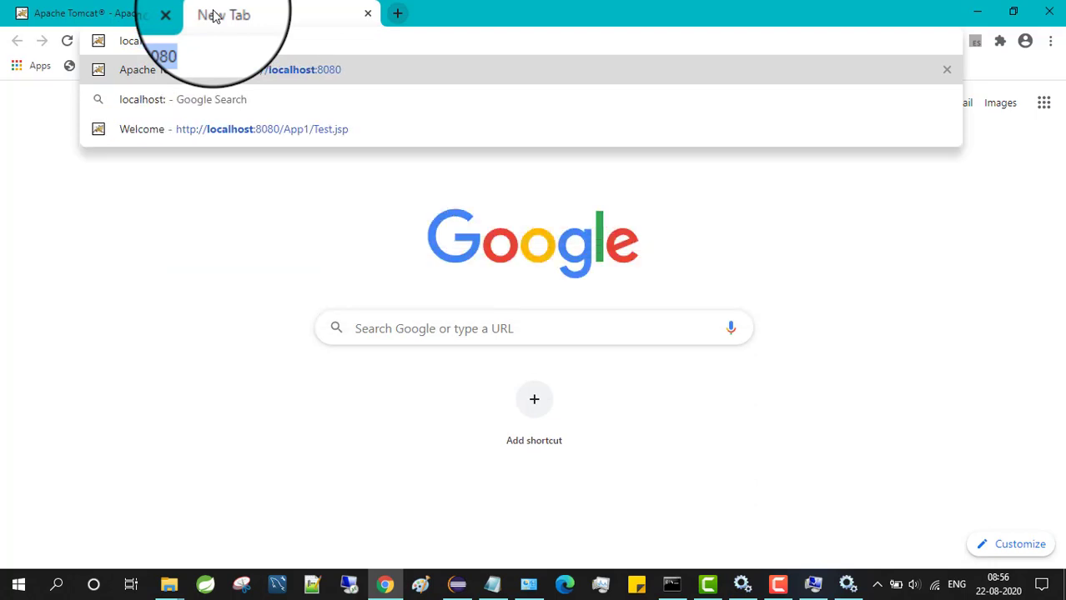
{"action": "type", "text": "8080"}
{"action": "key", "text": "Return"}
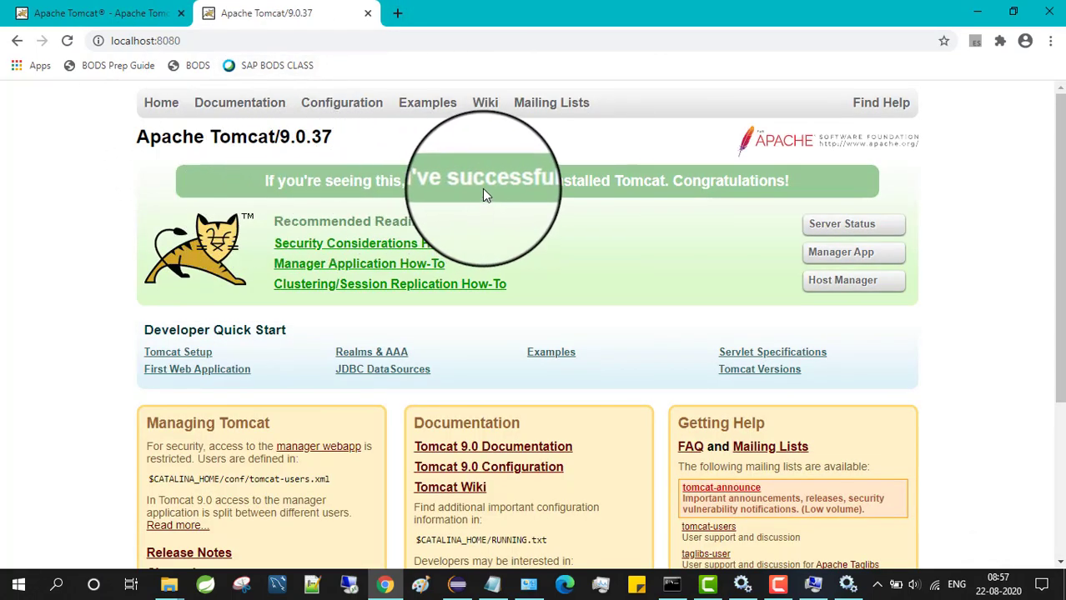
{"action": "left_click_drag", "start_coordinate": [809, 185], "coordinate": [272, 187]}
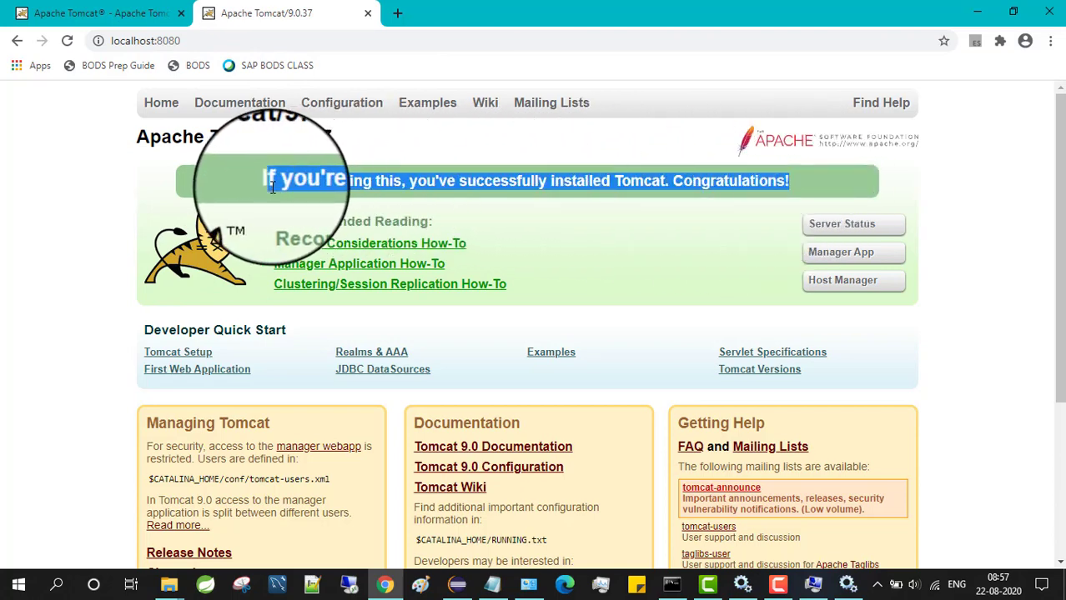
{"action": "left_click", "coordinate": [848, 584]}
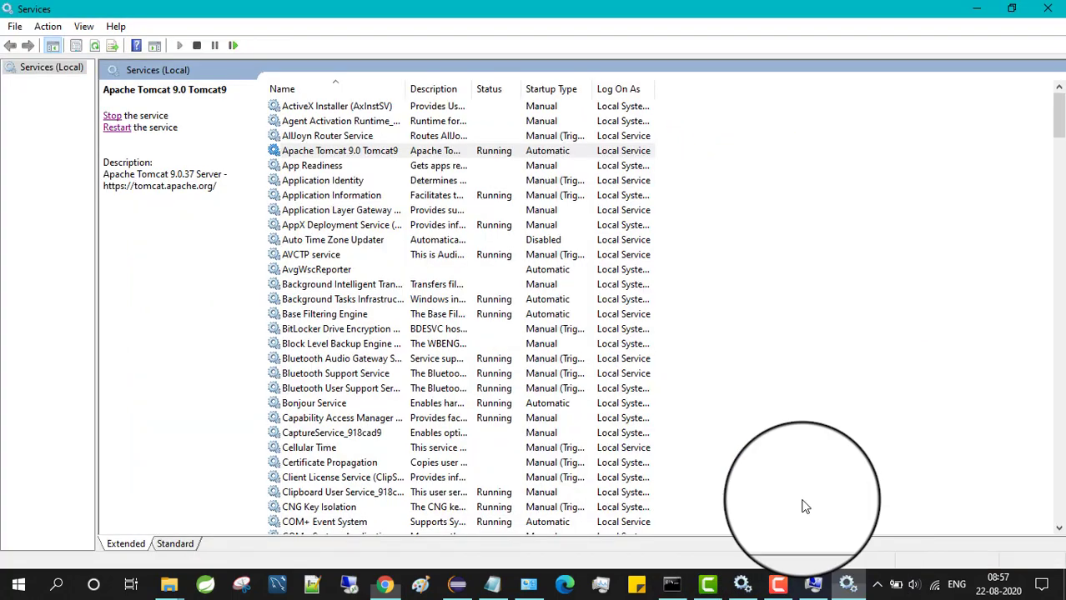
Stop the Apache Tomcat 9.0 service and set its startup type to Manual
{"action": "left_click", "coordinate": [117, 119]}
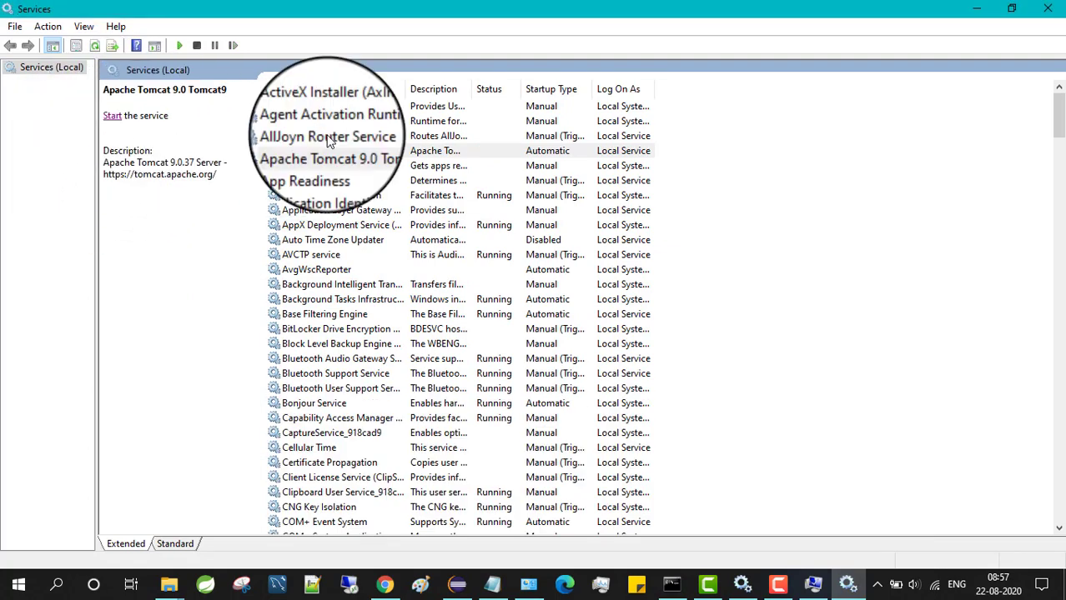
{"action": "double_click", "coordinate": [554, 152]}
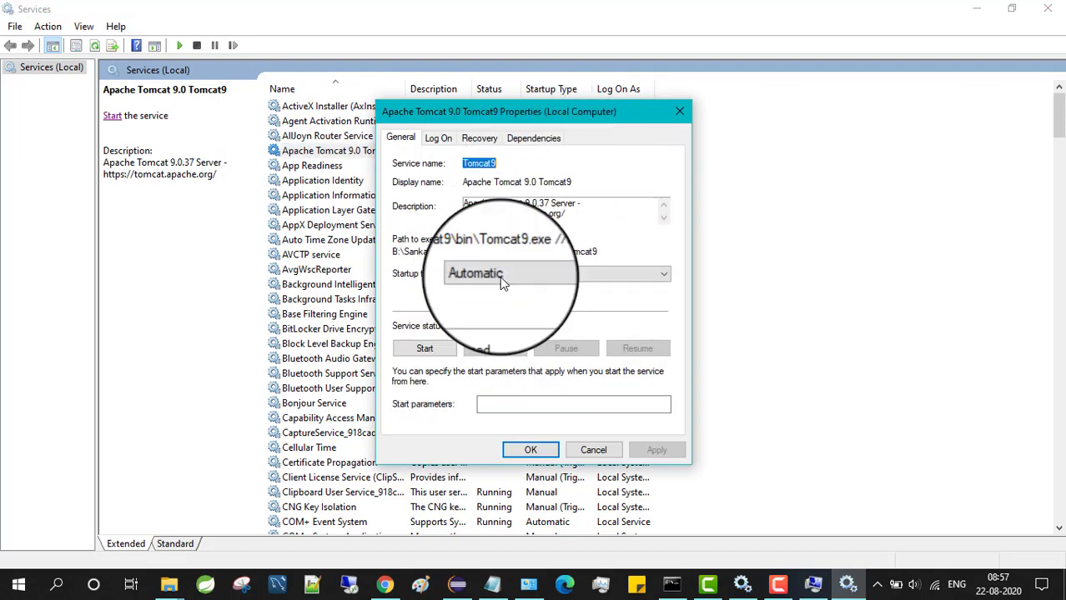
{"action": "left_click", "coordinate": [523, 274]}
{"action": "left_click", "coordinate": [500, 305]}
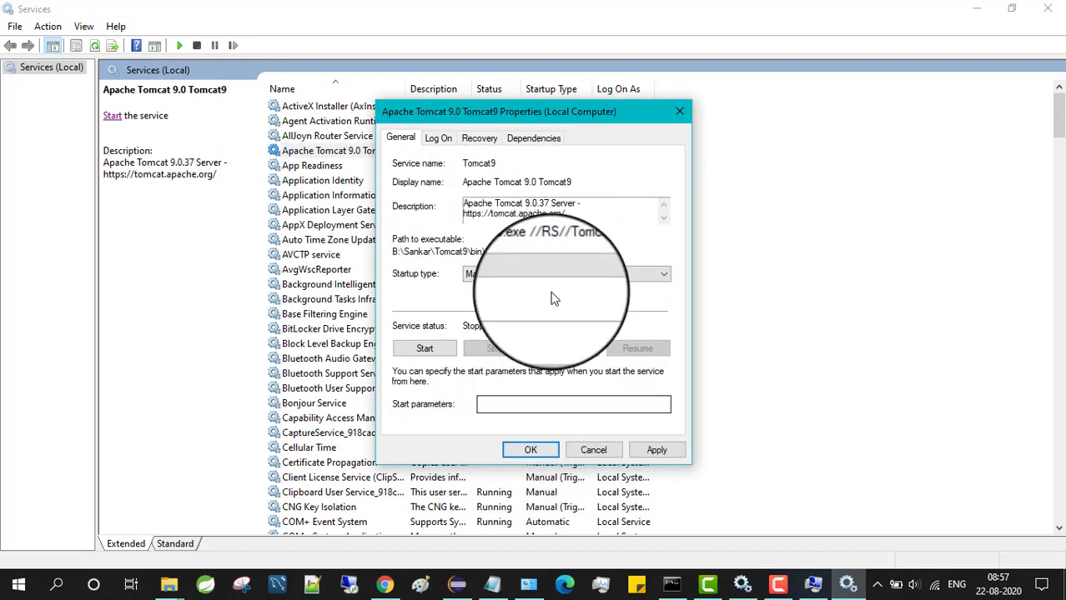
Close the properties and confirm localhost:8080 now shows 'This site can't be reached'
{"action": "left_click", "coordinate": [530, 451]}
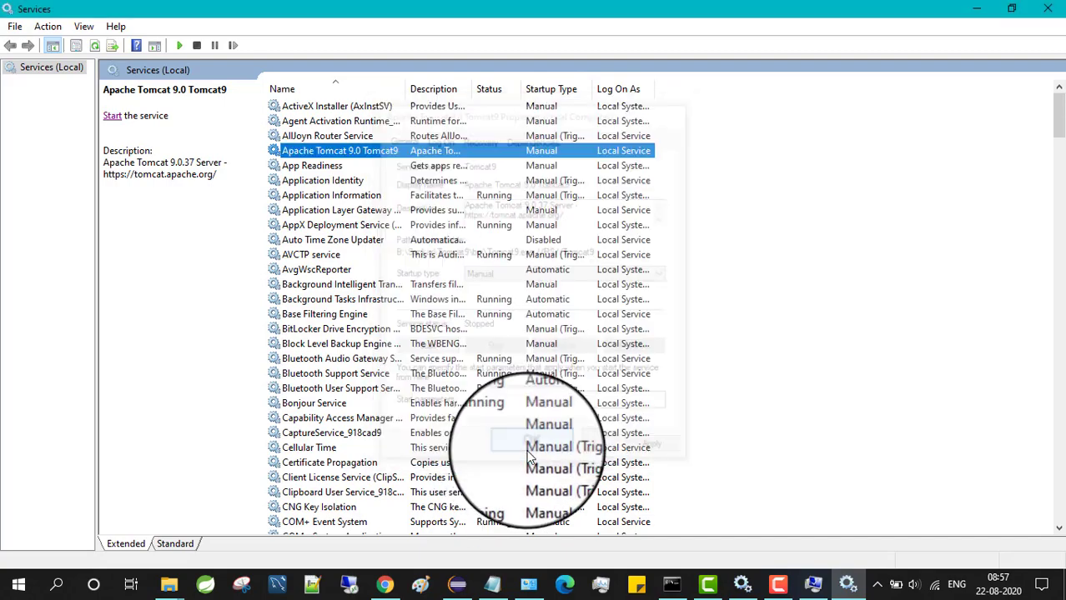
{"action": "left_click", "coordinate": [981, 13]}
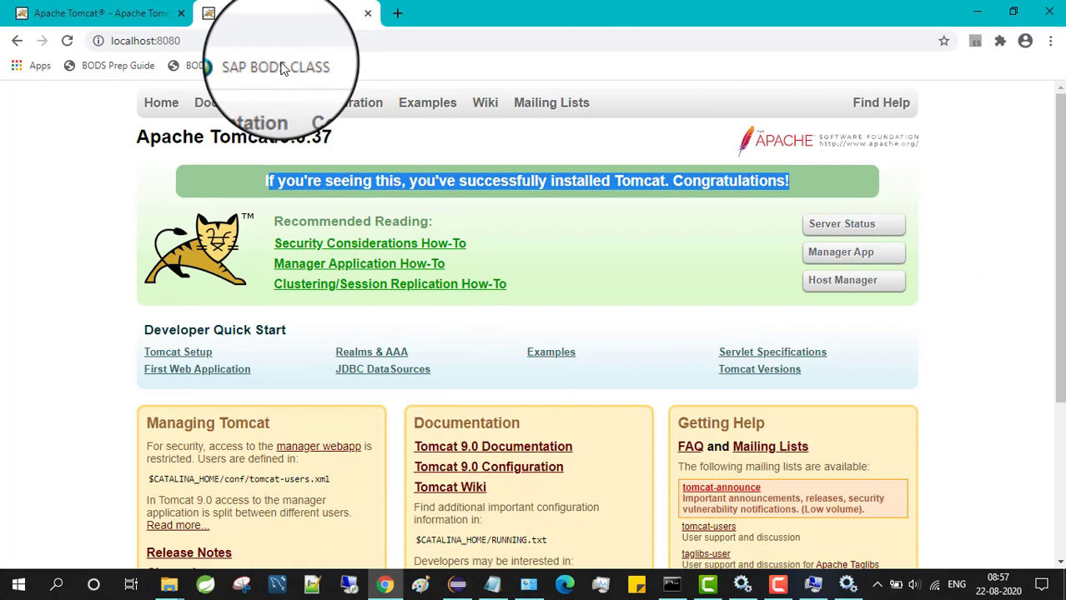
{"action": "left_click", "coordinate": [67, 40]}
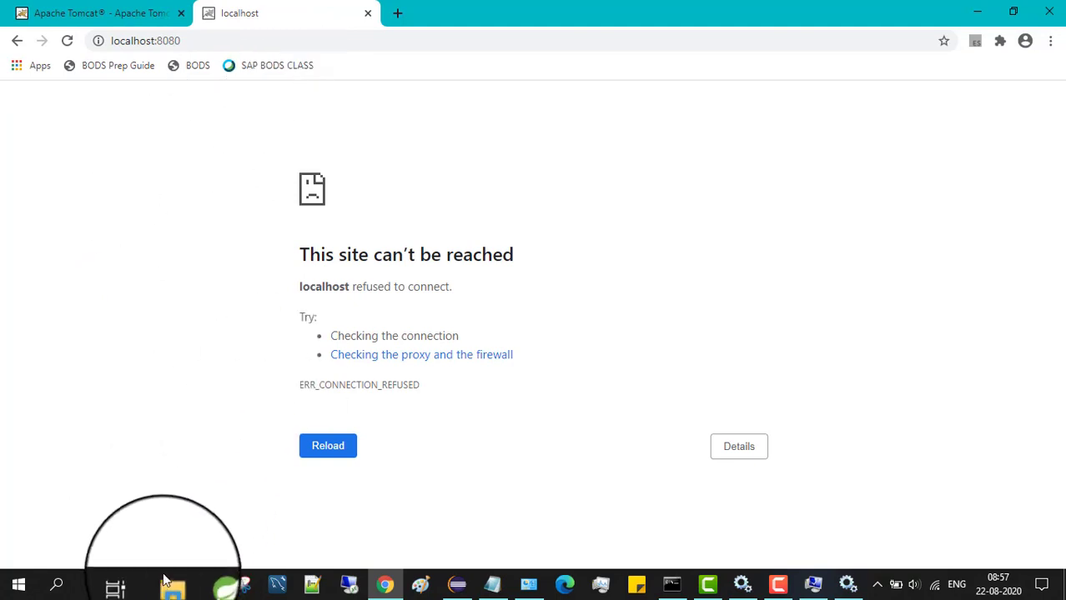
Launch Tomcat9w from the Tomcat9\bin folder
{"action": "mouse_move", "coordinate": [177, 581]}
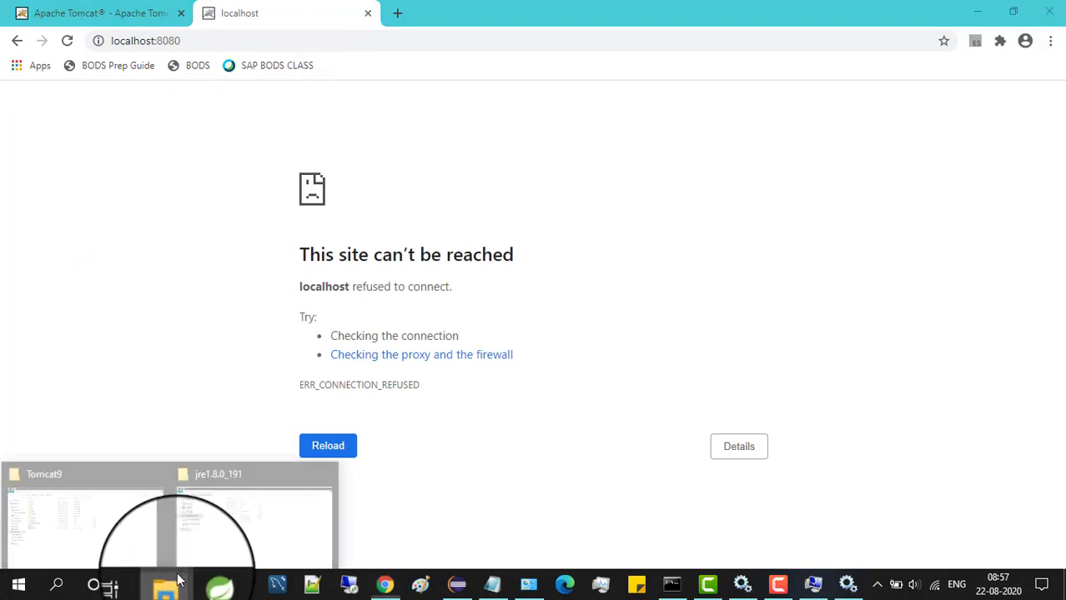
{"action": "left_click", "coordinate": [112, 509]}
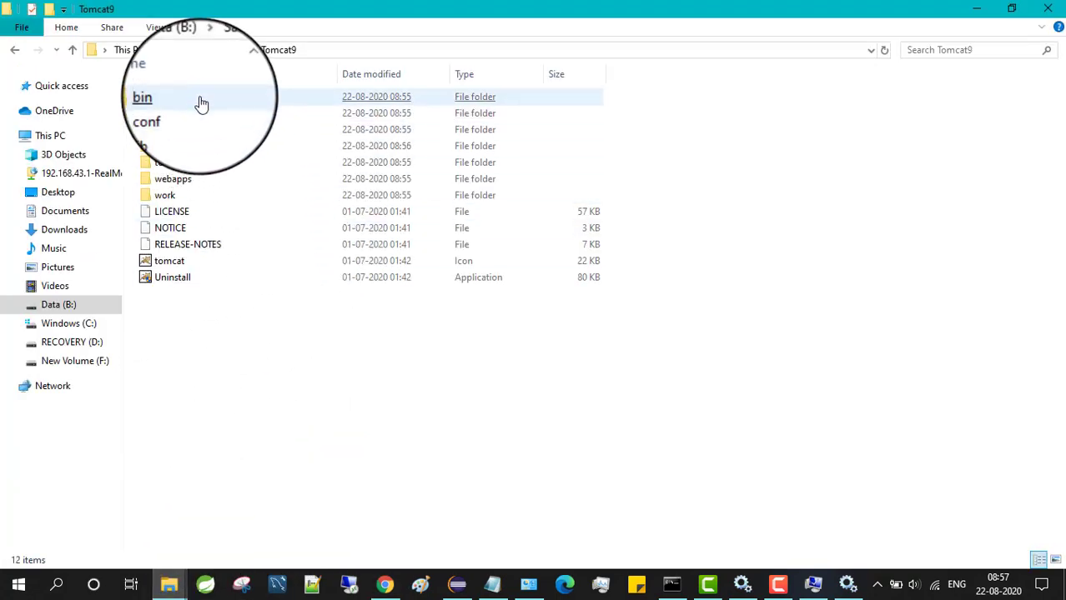
{"action": "double_click", "coordinate": [201, 104]}
{"action": "left_click", "coordinate": [177, 302]}
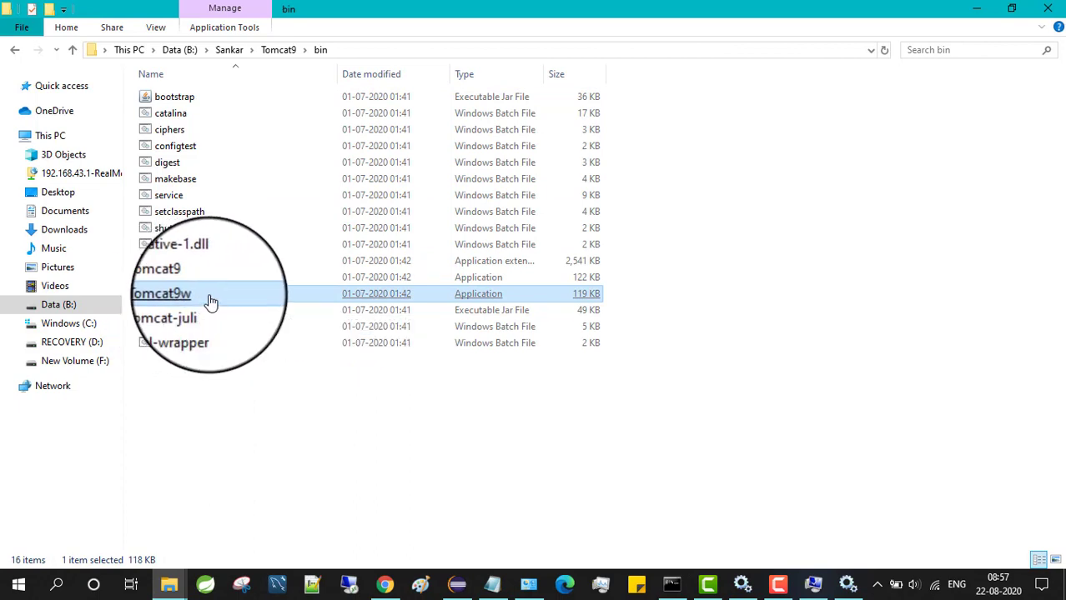
{"action": "double_click", "coordinate": [211, 302]}
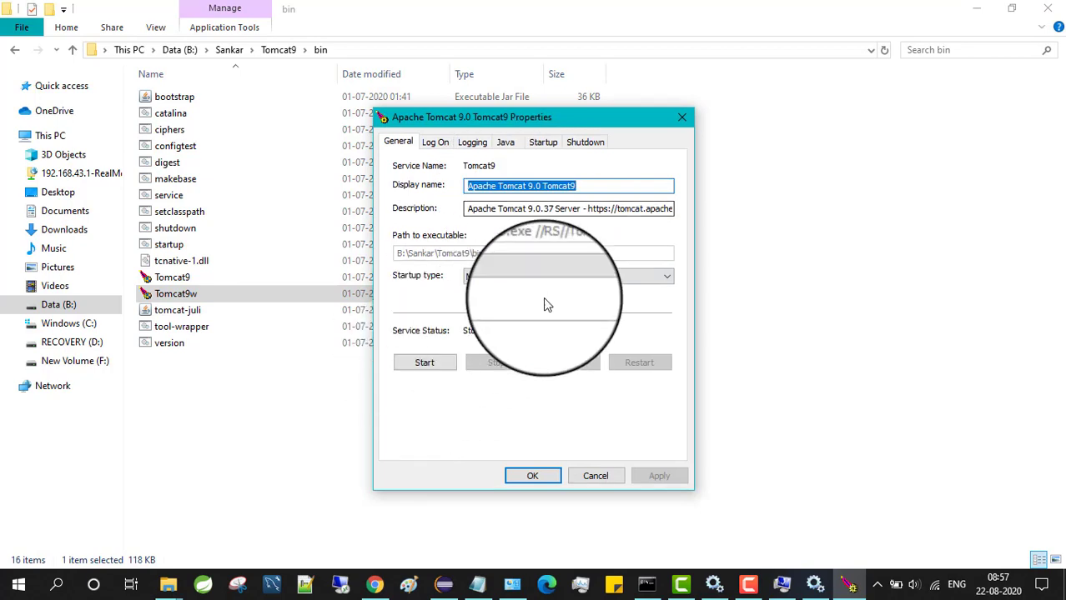
Set the Tomcat9 startup type to Manual and start the service
{"action": "left_click", "coordinate": [471, 281]}
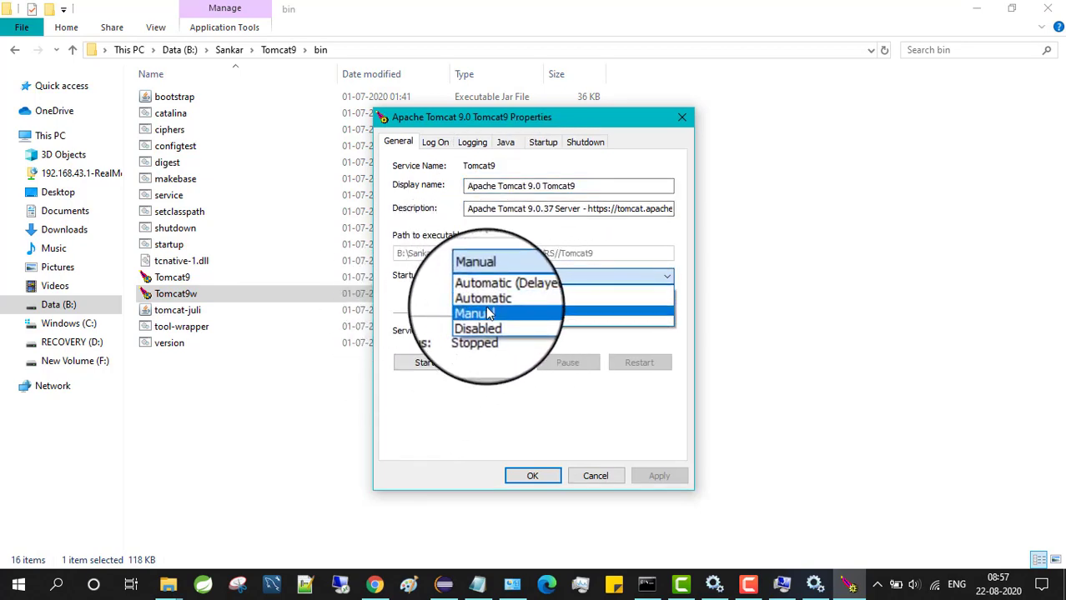
{"action": "left_click", "coordinate": [490, 313]}
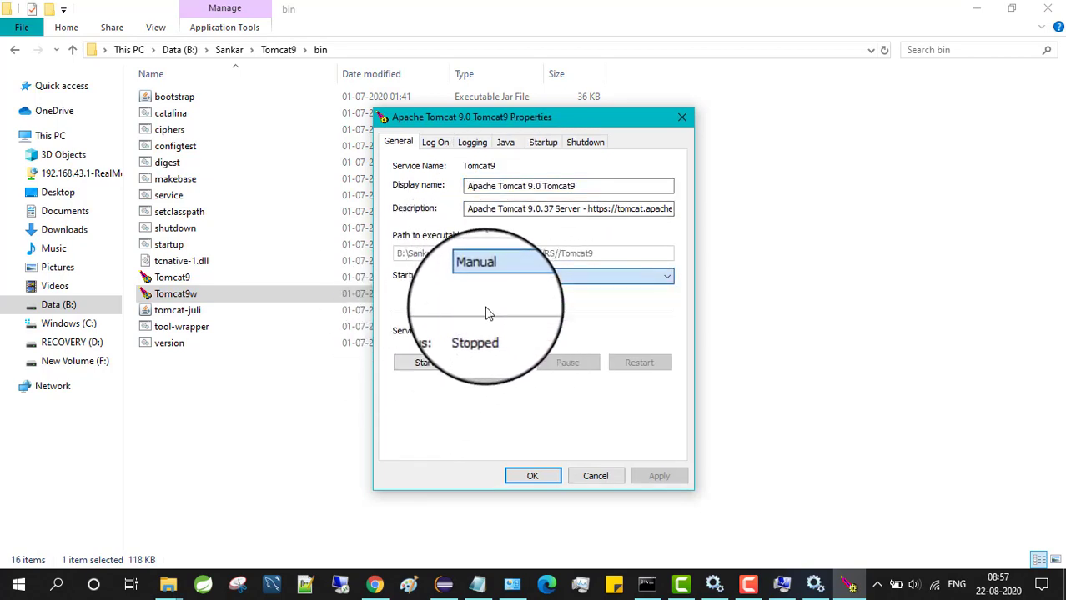
{"action": "left_click", "coordinate": [424, 362]}
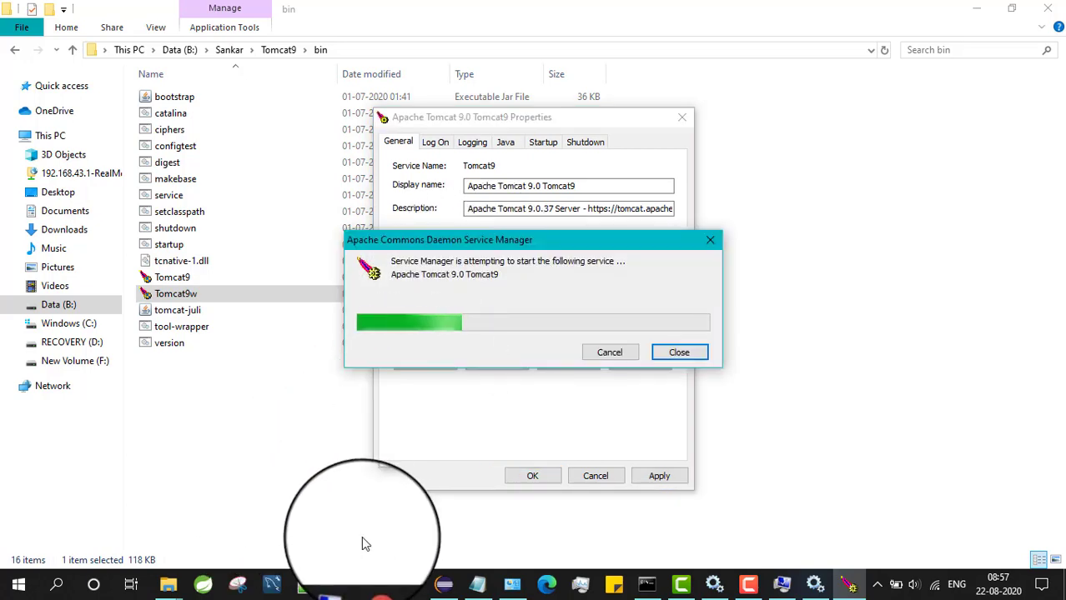
{"action": "left_click", "coordinate": [376, 587]}
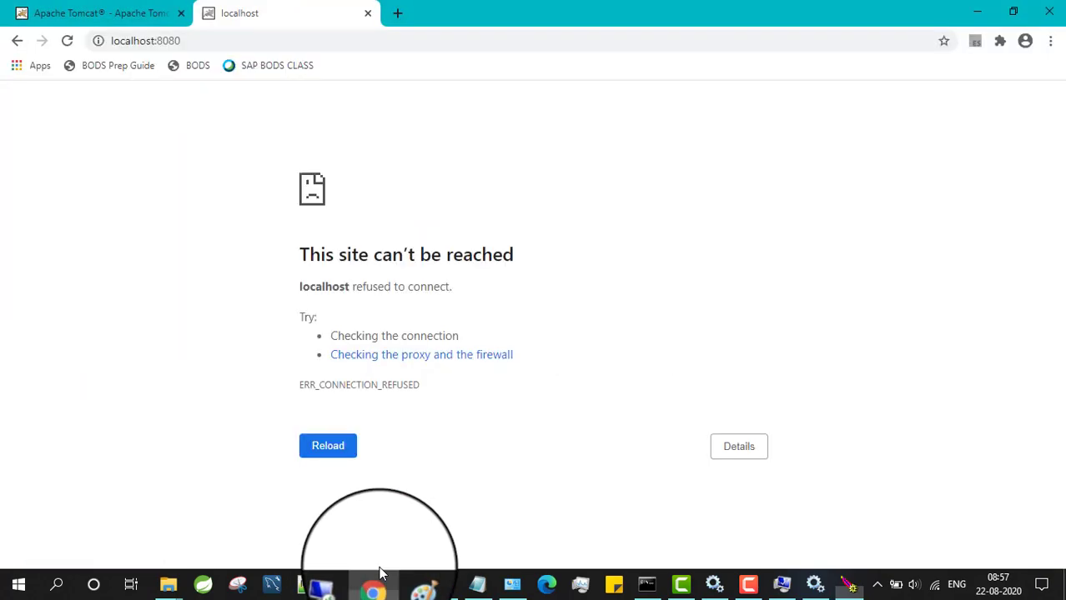
Confirm the Apache Tomcat/9.0.37 page loads, then stop Tomcat9 and reload localhost:8080
{"action": "left_click", "coordinate": [75, 48]}
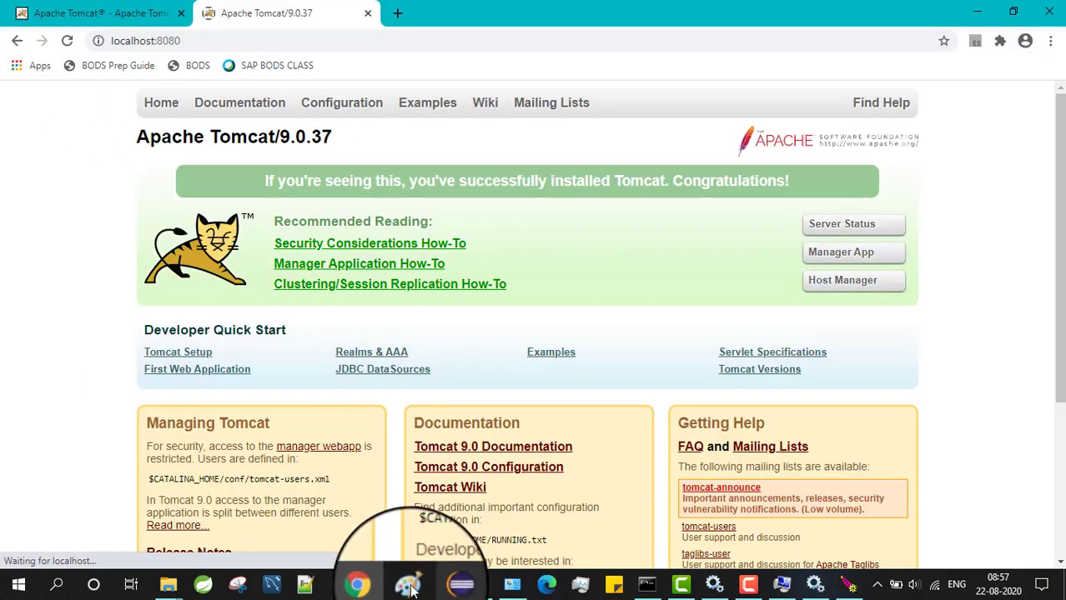
{"action": "left_click", "coordinate": [374, 583]}
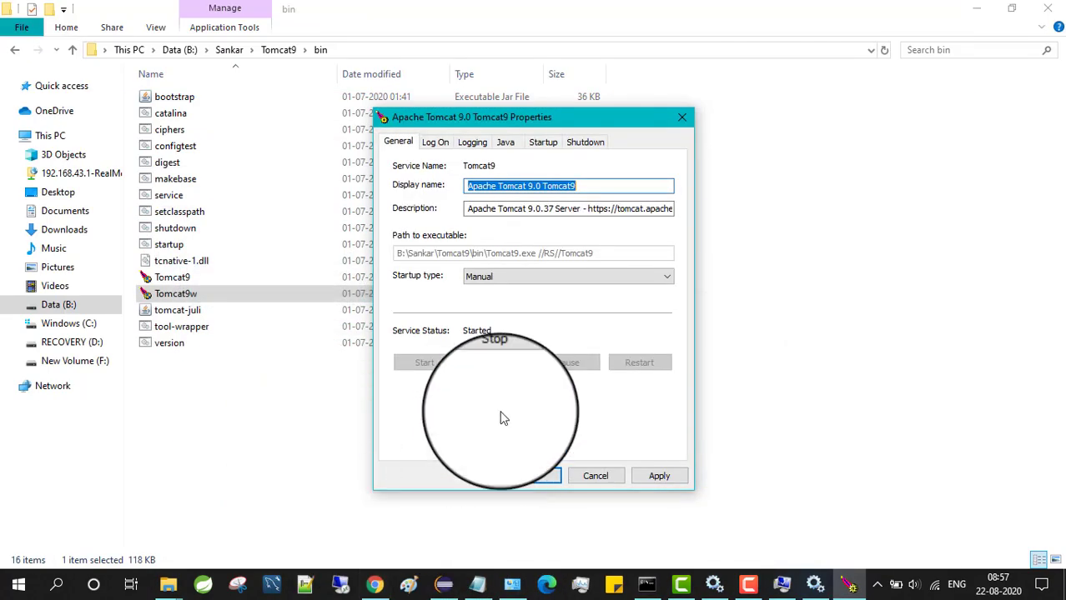
{"action": "left_click", "coordinate": [497, 362]}
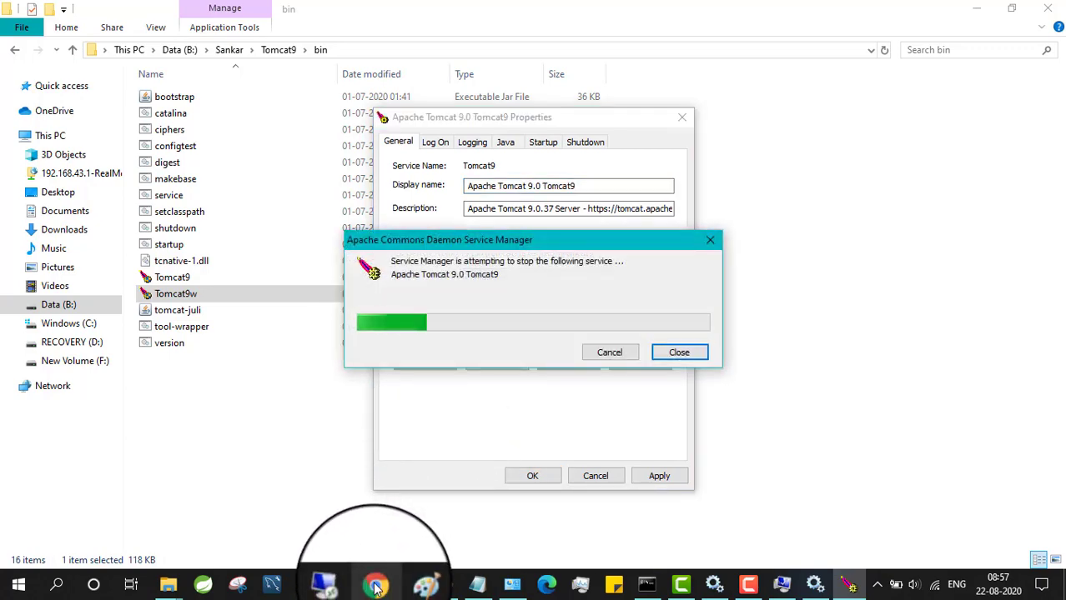
{"action": "left_click", "coordinate": [375, 586]}
{"action": "left_click", "coordinate": [69, 42]}
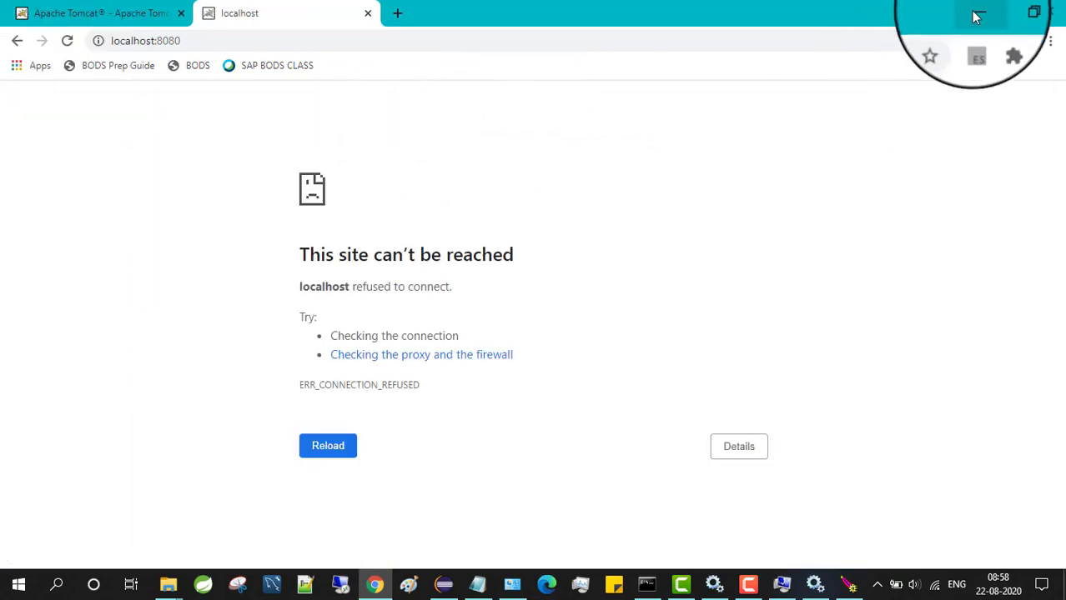
Close the Tomcat9 properties and send Tomcat9w to the desktop as a shortcut
{"action": "left_click", "coordinate": [976, 12]}
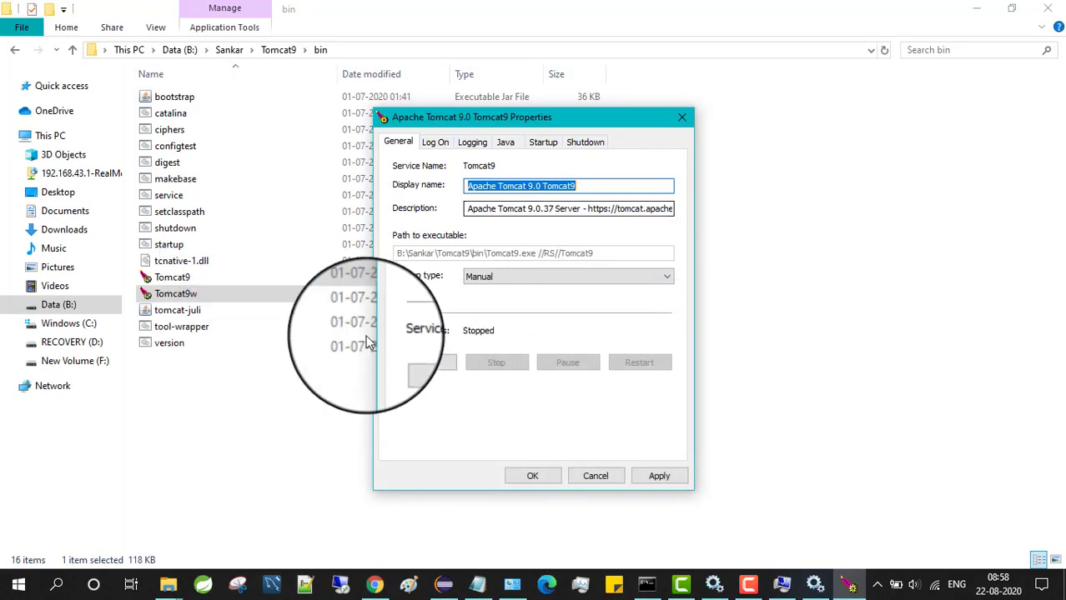
{"action": "left_click", "coordinate": [681, 117]}
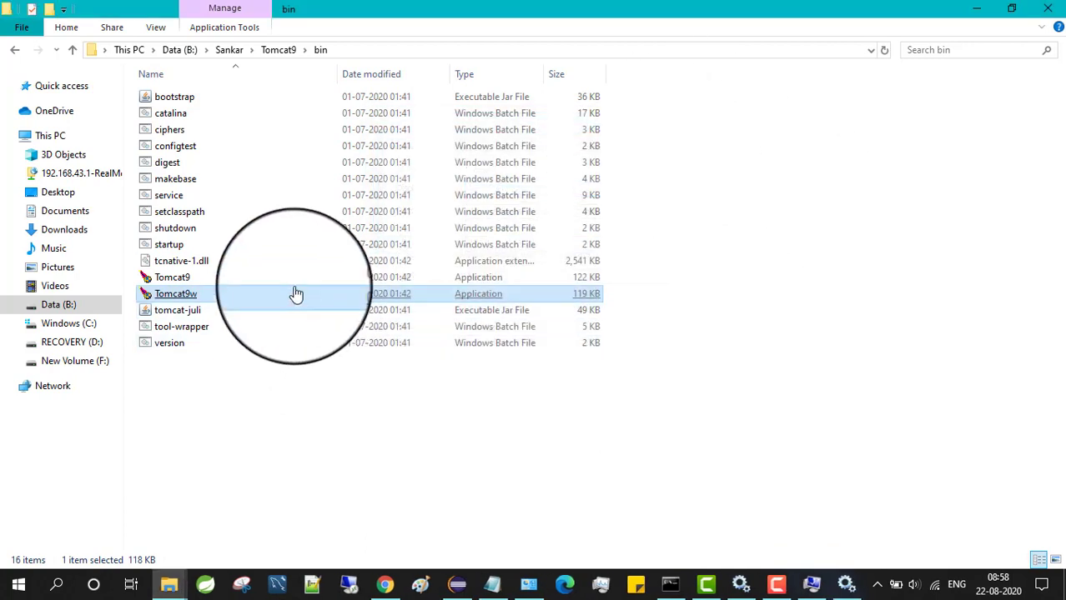
{"action": "right_click", "coordinate": [217, 291]}
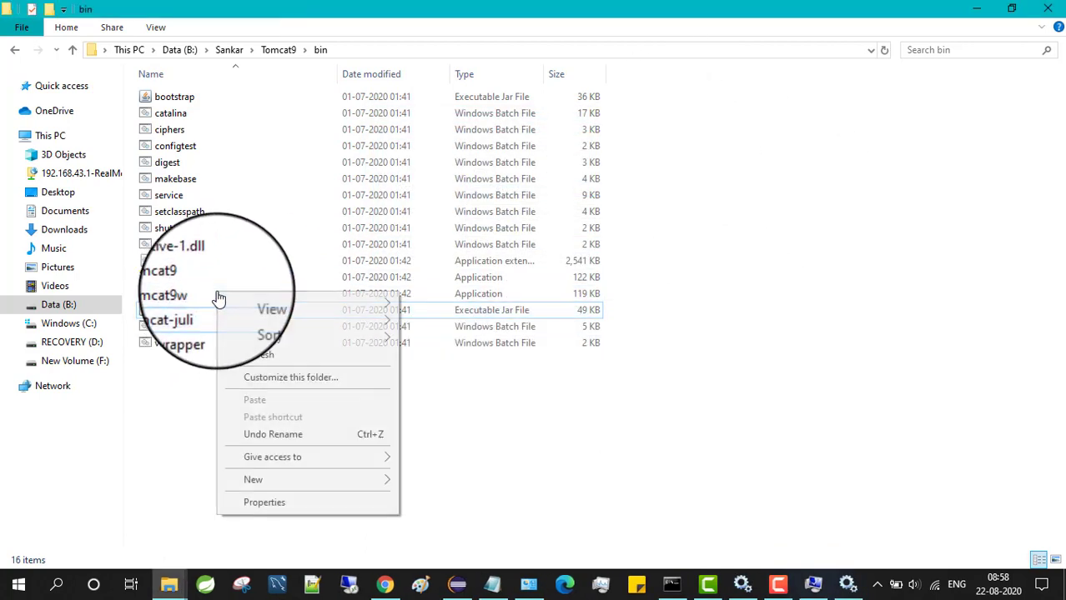
{"action": "left_click", "coordinate": [170, 398]}
{"action": "left_click", "coordinate": [213, 295]}
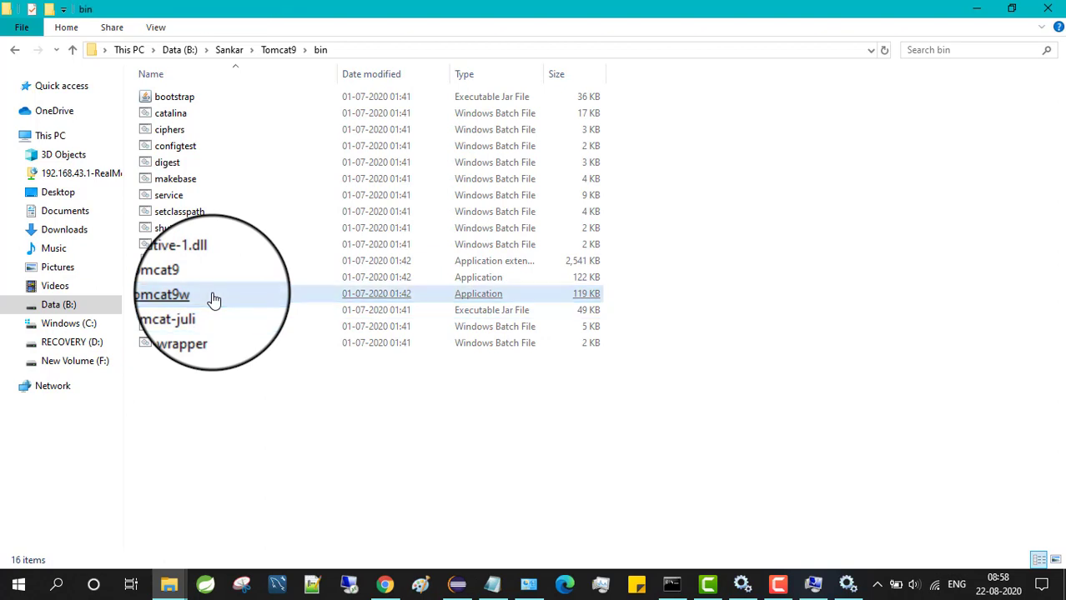
{"action": "double_click", "coordinate": [214, 297]}
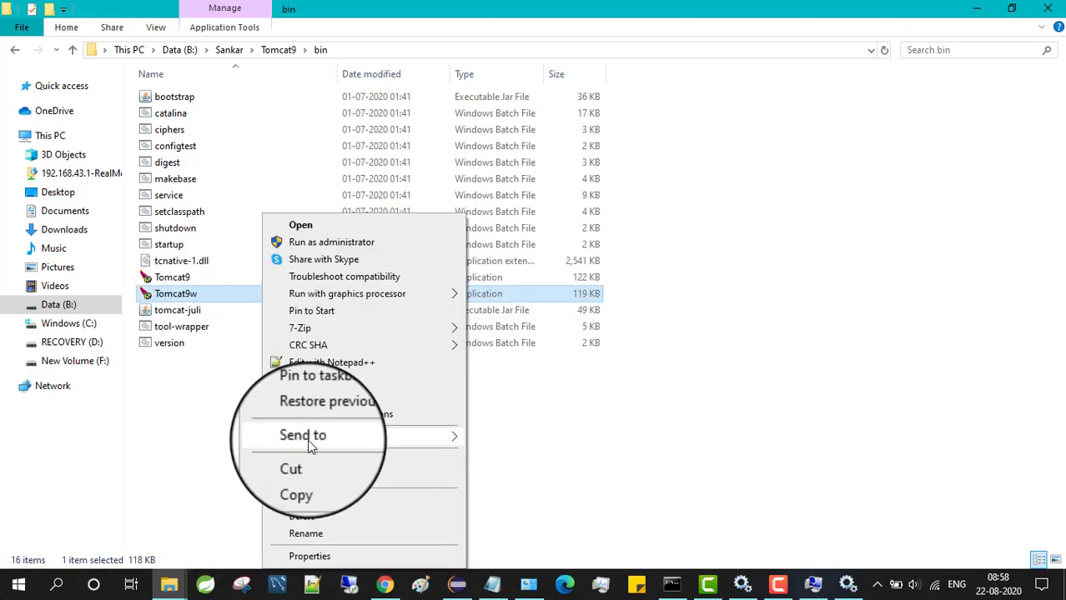
{"action": "mouse_move", "coordinate": [309, 437]}
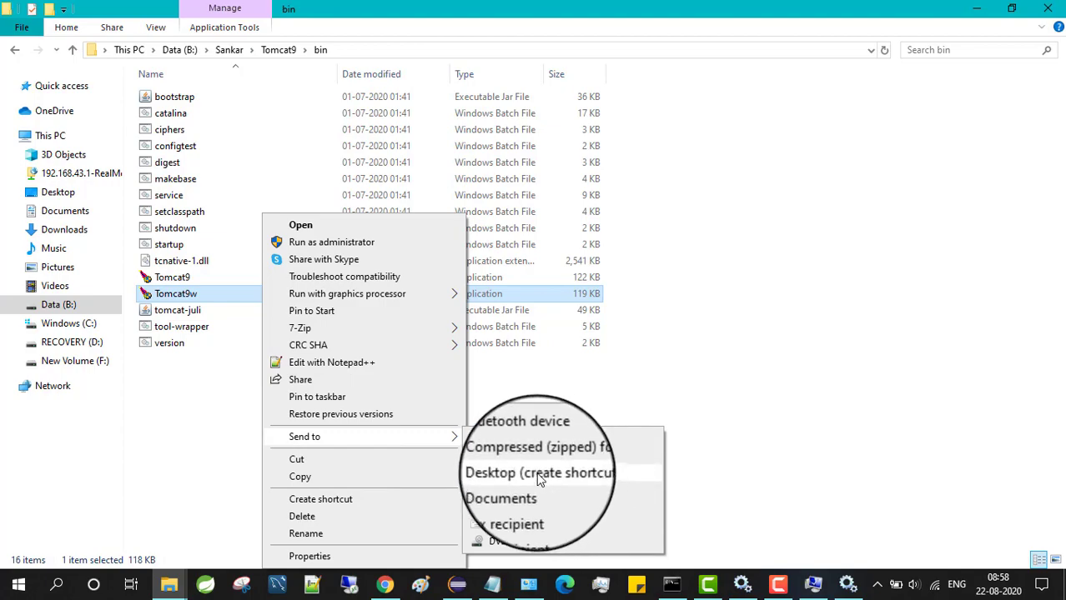
{"action": "left_click", "coordinate": [538, 480]}
Minimise File Explorer, System and command prompt, and move Environment Variables aside
{"action": "left_click", "coordinate": [976, 9]}
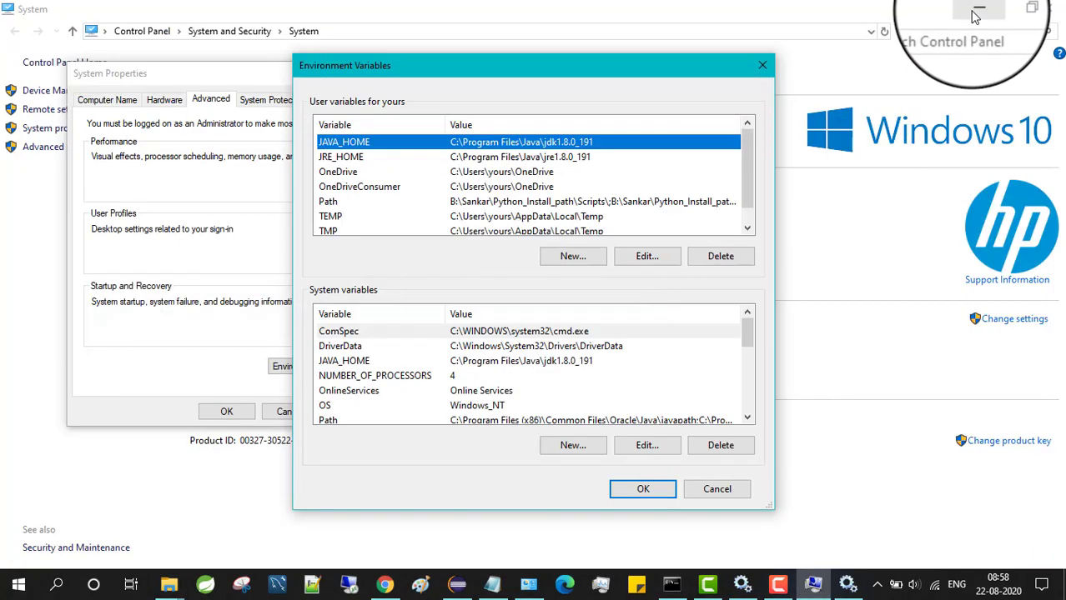
{"action": "left_click", "coordinate": [973, 12]}
{"action": "left_click", "coordinate": [968, 12]}
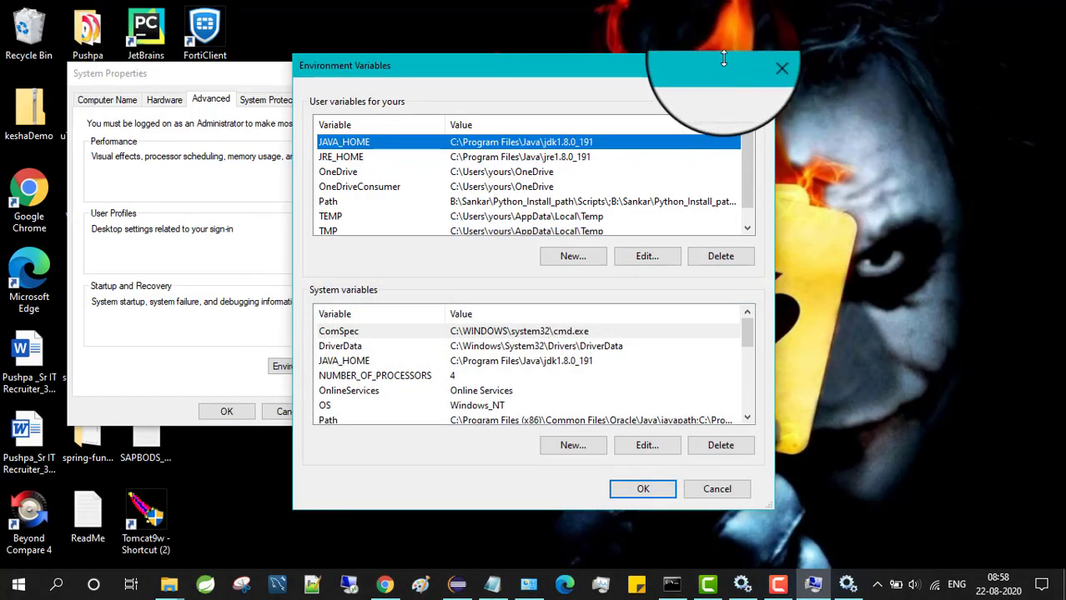
{"action": "left_click_drag", "start_coordinate": [808, 83], "coordinate": [934, 79]}
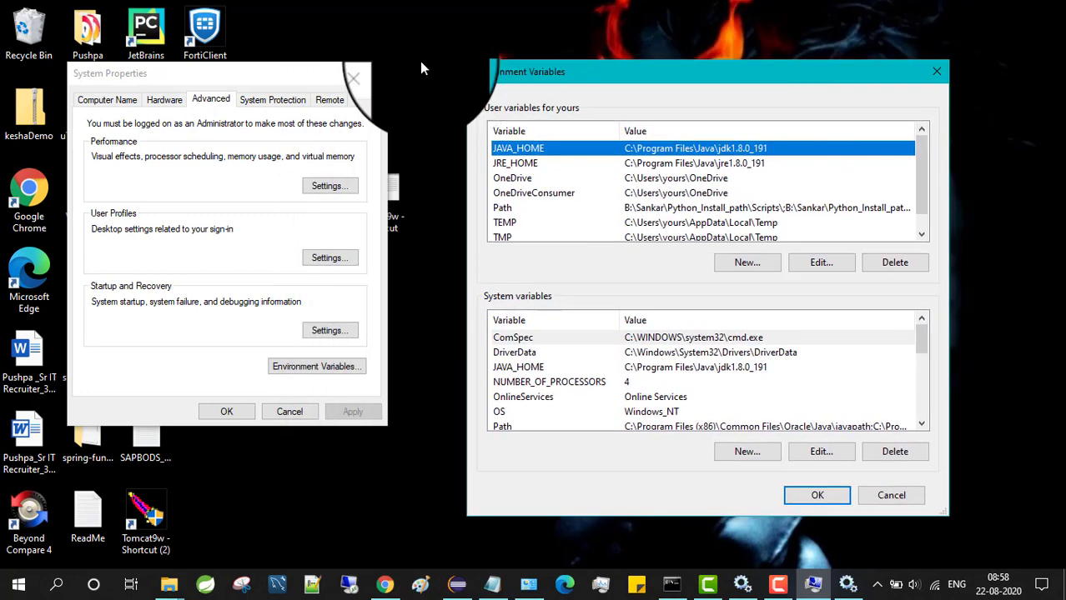
Refresh the desktop, open Tomcat9 settings from the new shortcut, then close them
{"action": "left_click", "coordinate": [936, 72]}
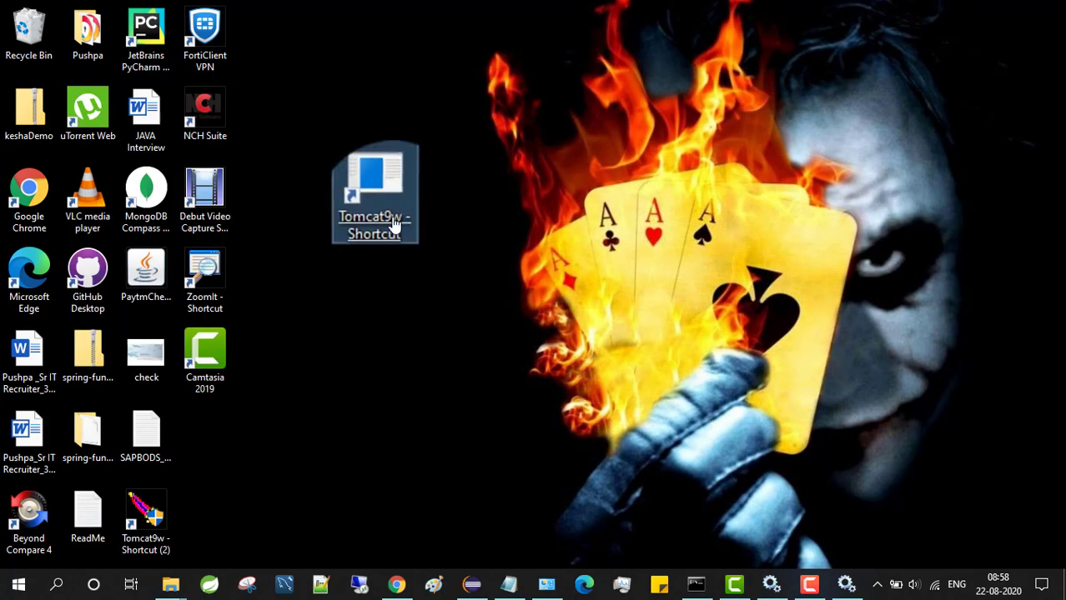
{"action": "right_click", "coordinate": [387, 317]}
{"action": "left_click", "coordinate": [418, 379]}
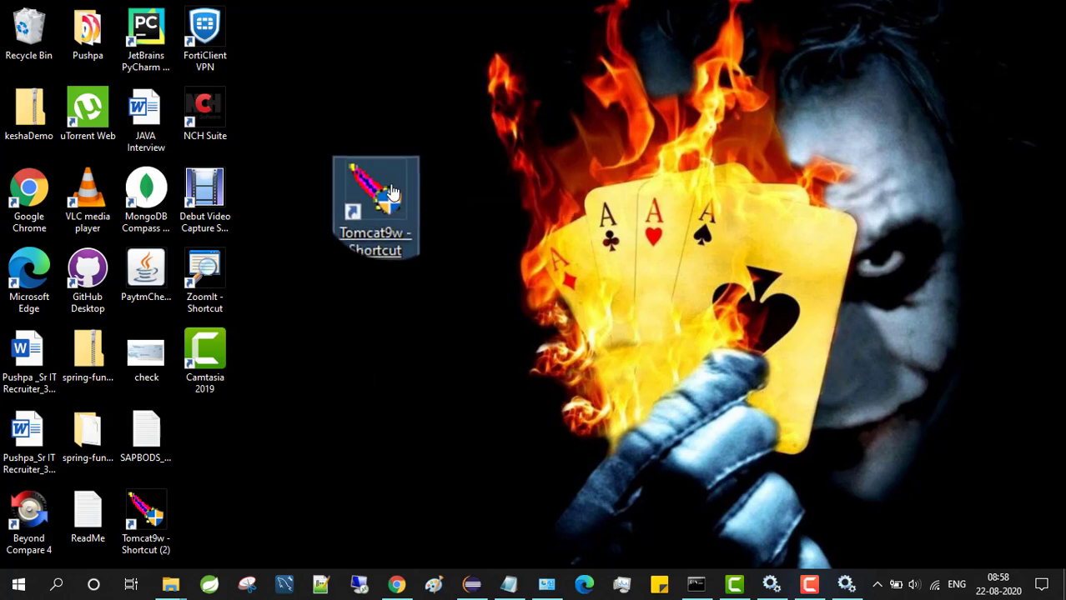
{"action": "double_click", "coordinate": [392, 194]}
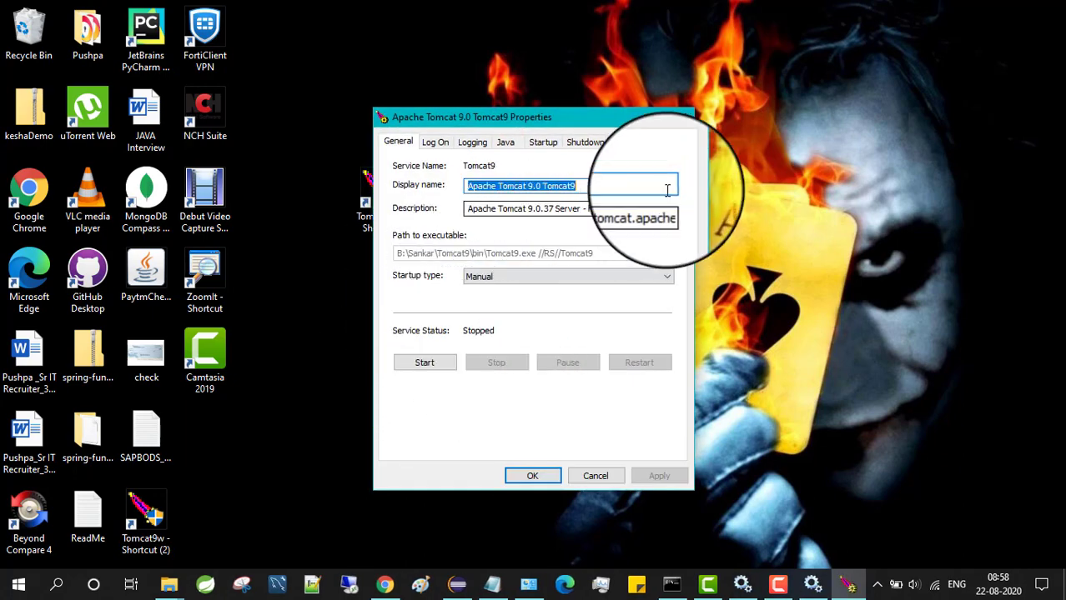
{"action": "left_click", "coordinate": [685, 117]}
Navigate File Explorer to the Tomcat9\webapps folder
{"action": "mouse_move", "coordinate": [184, 586]}
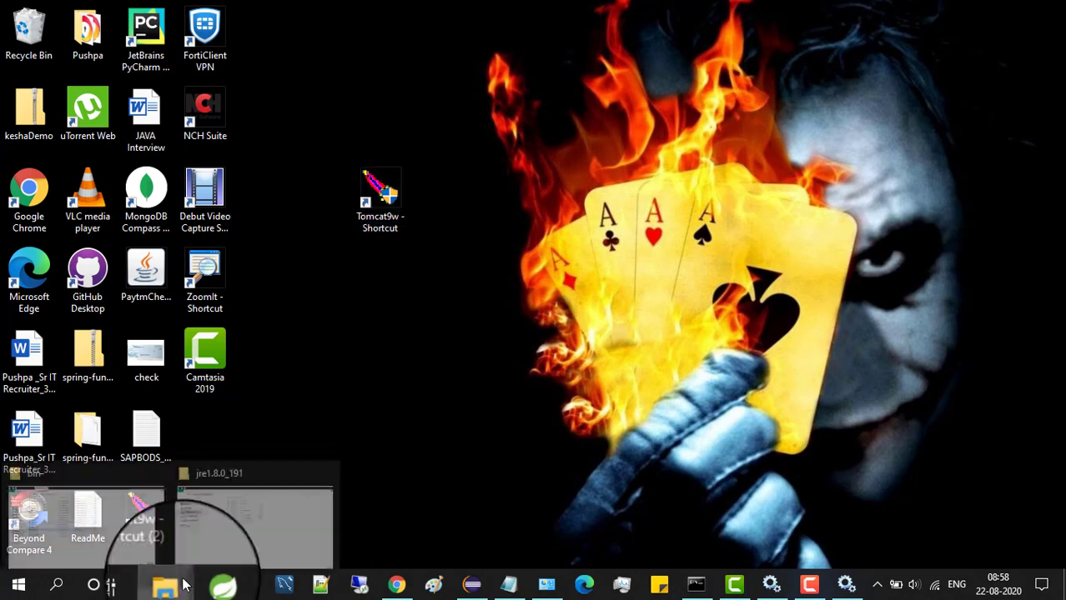
{"action": "left_click", "coordinate": [233, 524]}
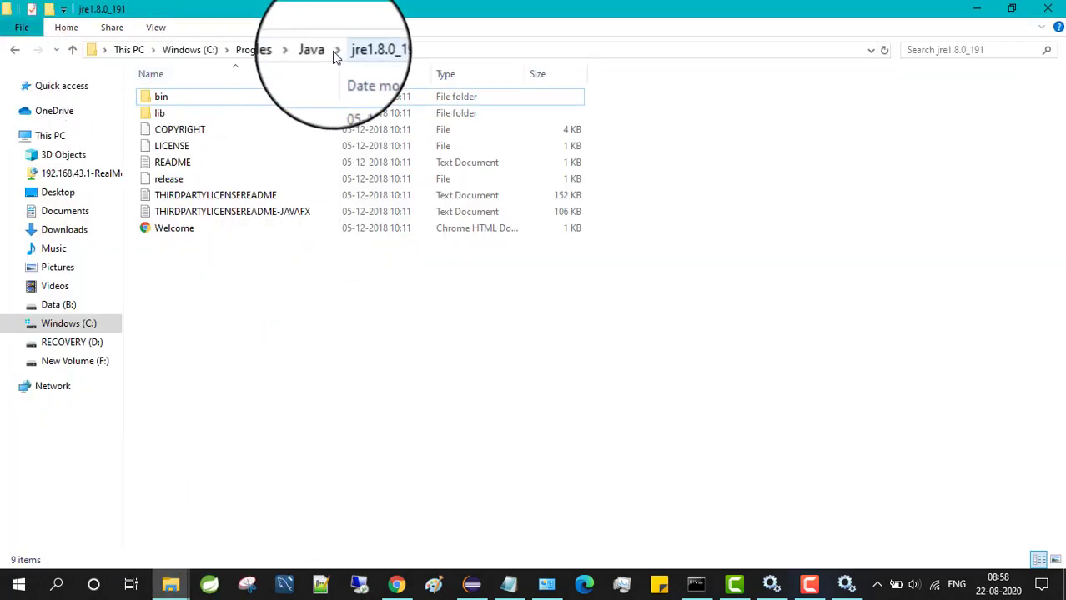
{"action": "left_click", "coordinate": [175, 588]}
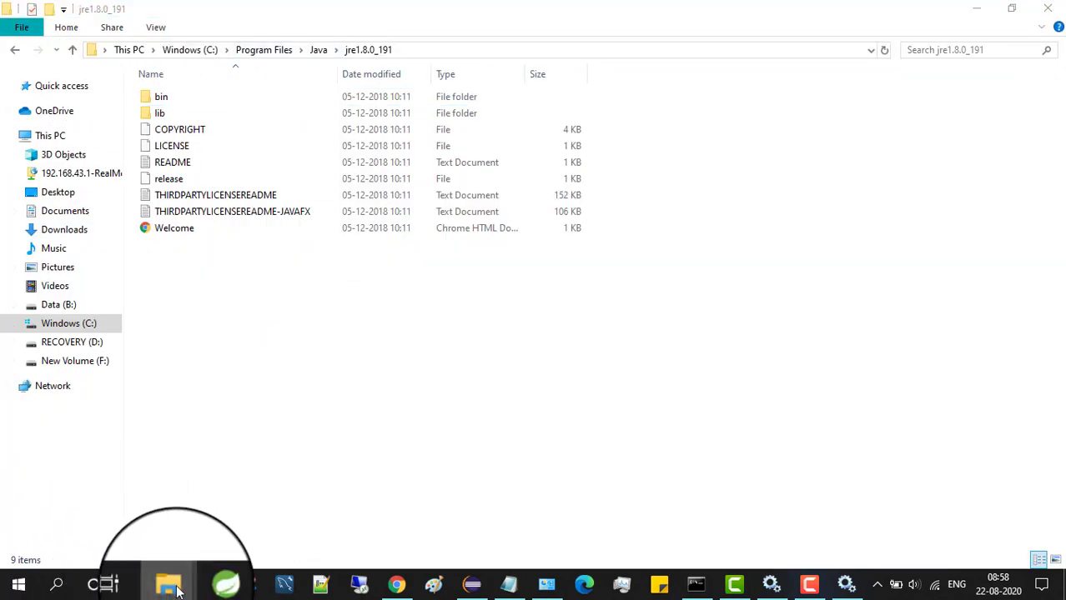
{"action": "left_click", "coordinate": [133, 522]}
{"action": "left_click", "coordinate": [281, 51]}
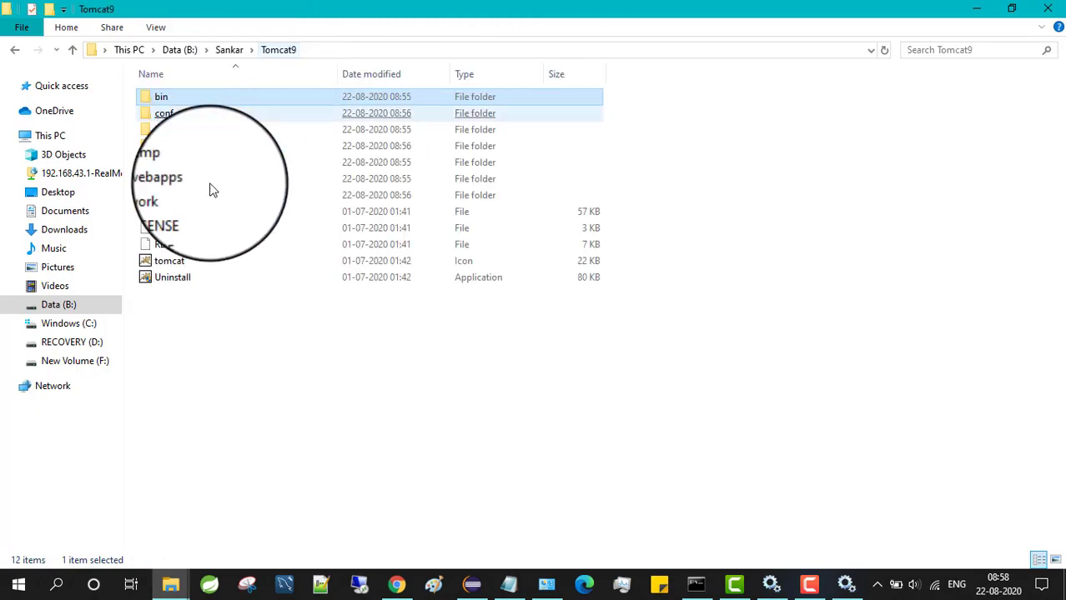
{"action": "double_click", "coordinate": [214, 182]}
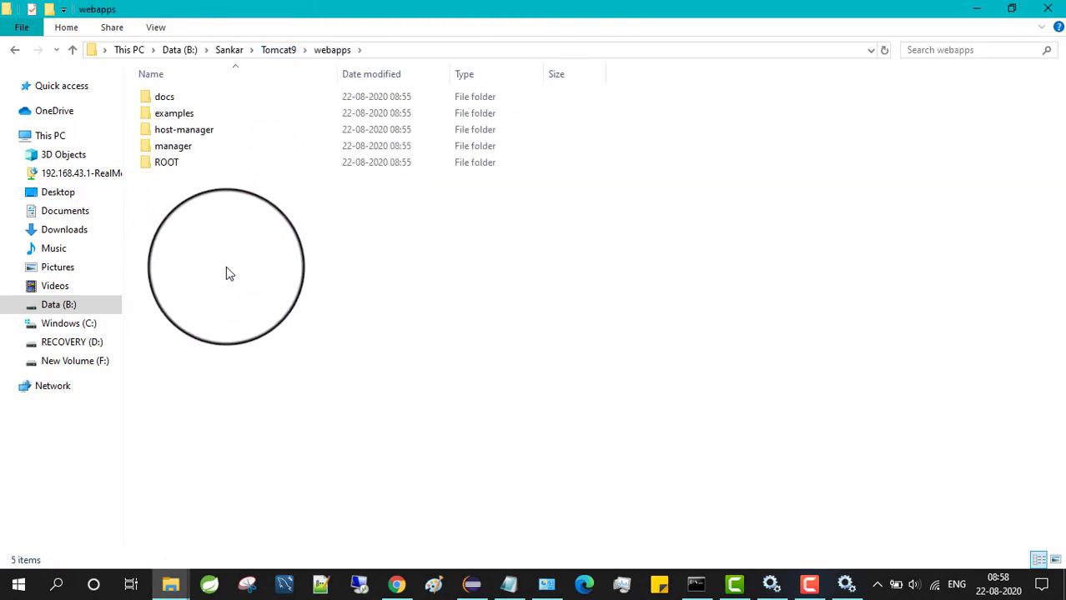
Create and open a new App1 folder, then select all the page text in Notepad
{"action": "key", "text": "ctrl+shift+n"}
{"action": "type", "text": "A"}
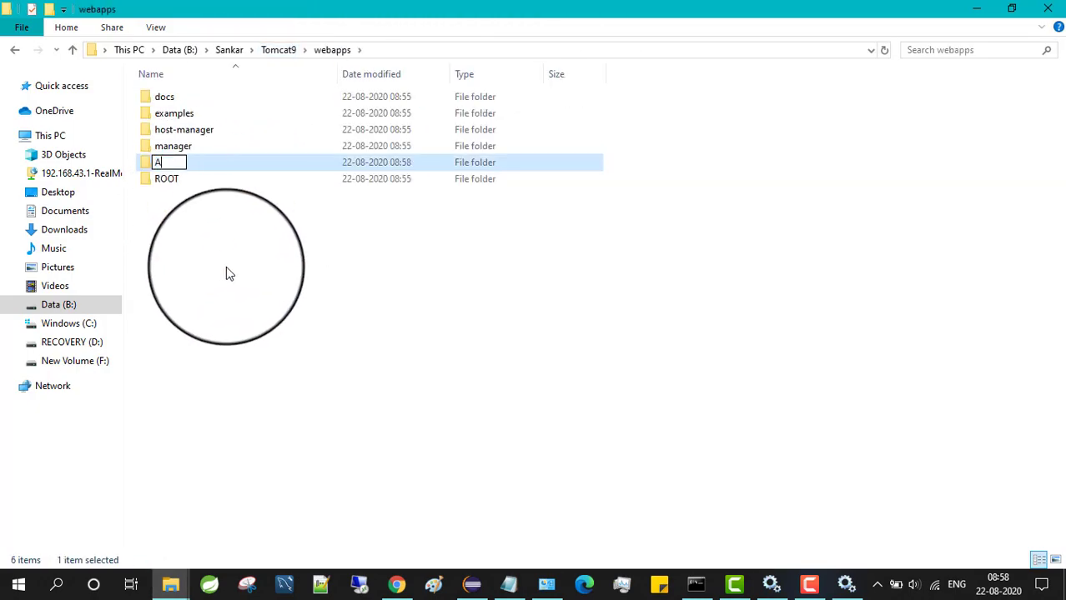
{"action": "type", "text": "pp1"}
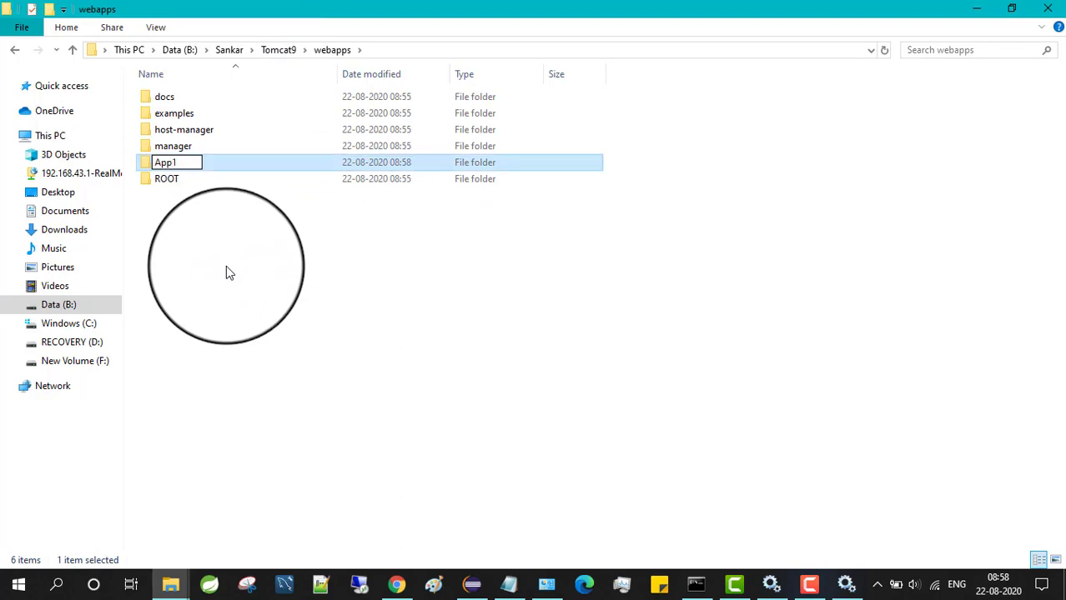
{"action": "left_click", "coordinate": [226, 267]}
{"action": "double_click", "coordinate": [177, 98]}
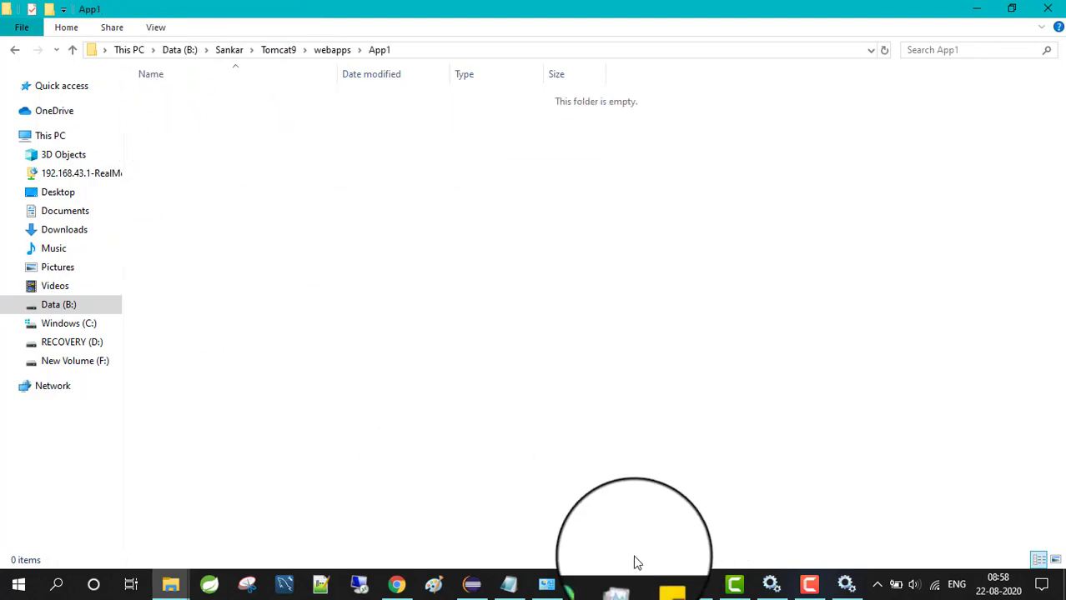
{"action": "left_click", "coordinate": [506, 586]}
{"action": "left_click_drag", "start_coordinate": [150, 405], "coordinate": [7, 47]}
Highlight the Welcome heading and Hello World expression lines in Notepad
{"action": "left_click", "coordinate": [170, 287]}
{"action": "left_click_drag", "start_coordinate": [190, 221], "coordinate": [76, 221]}
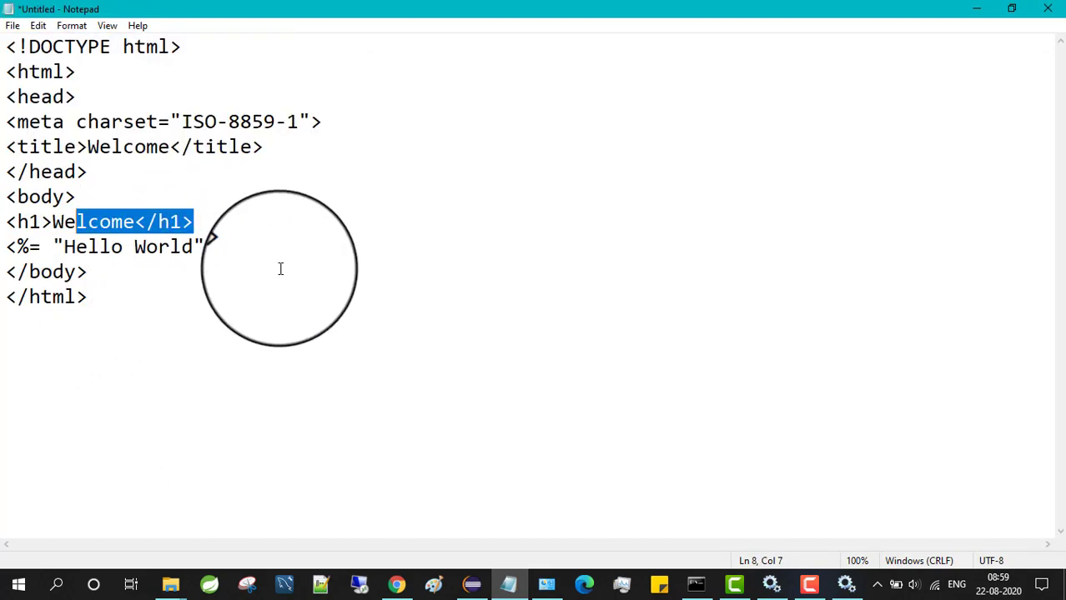
{"action": "left_click_drag", "start_coordinate": [240, 247], "coordinate": [5, 248]}
Save the page as Test.jsp in Tomcat9\webapps\App1
{"action": "left_click", "coordinate": [12, 25]}
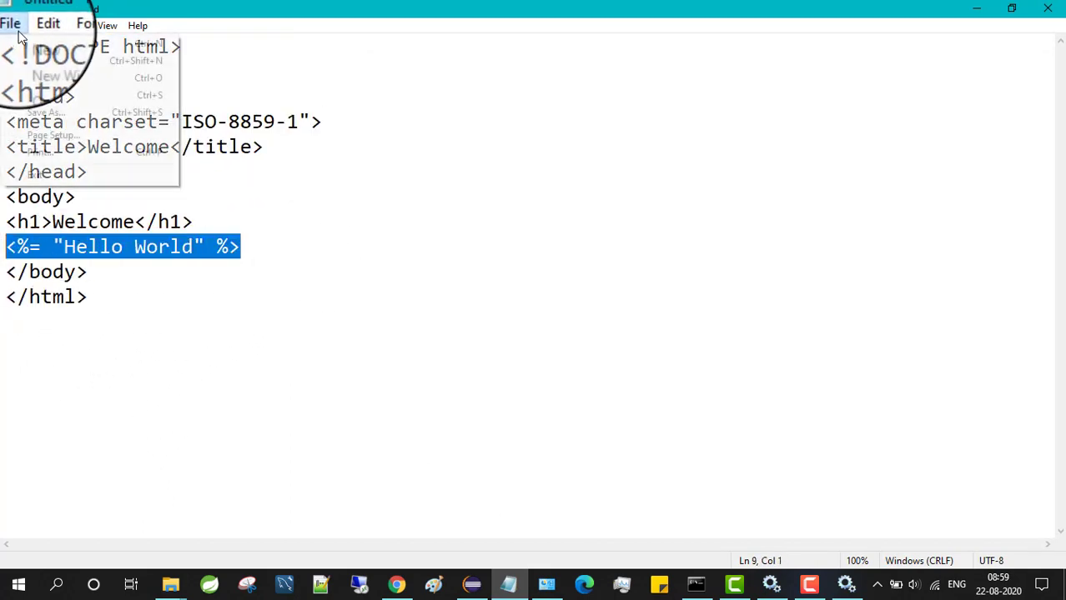
{"action": "left_click", "coordinate": [37, 112]}
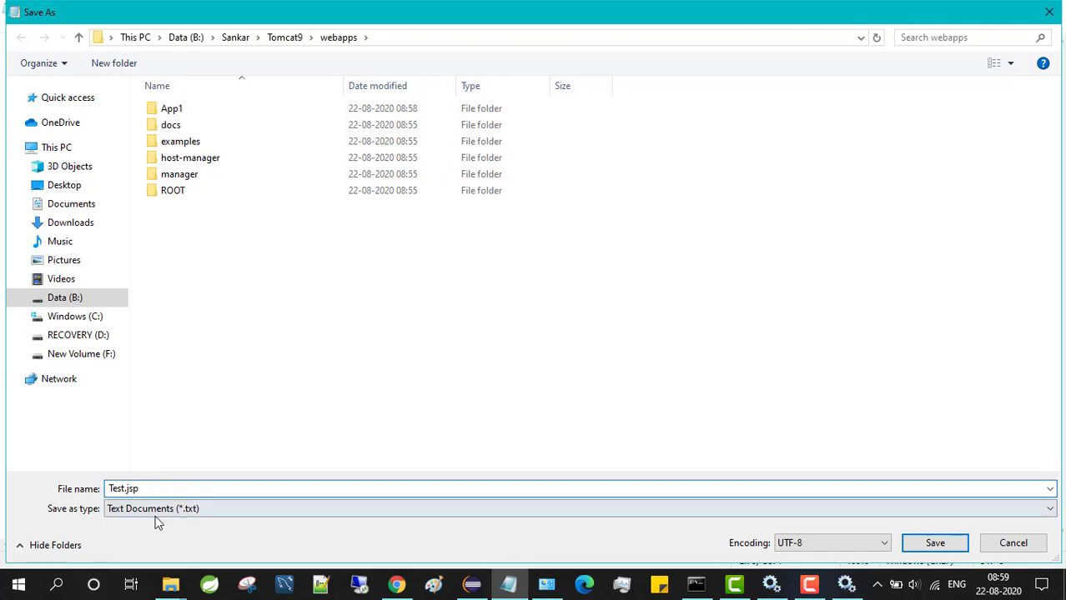
{"action": "left_click", "coordinate": [156, 511]}
{"action": "left_click", "coordinate": [154, 552]}
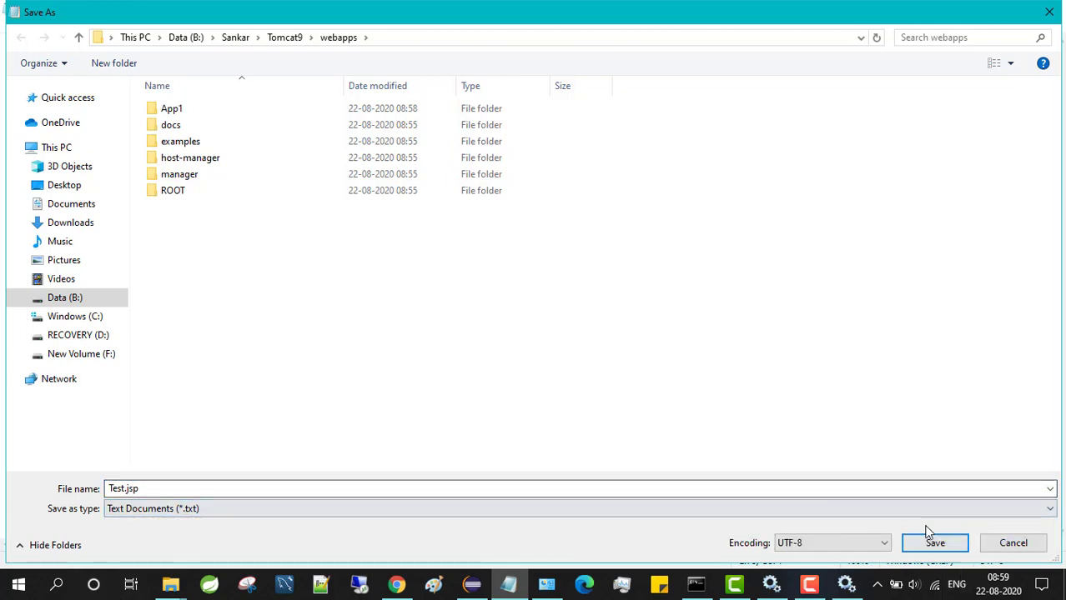
{"action": "double_click", "coordinate": [197, 110]}
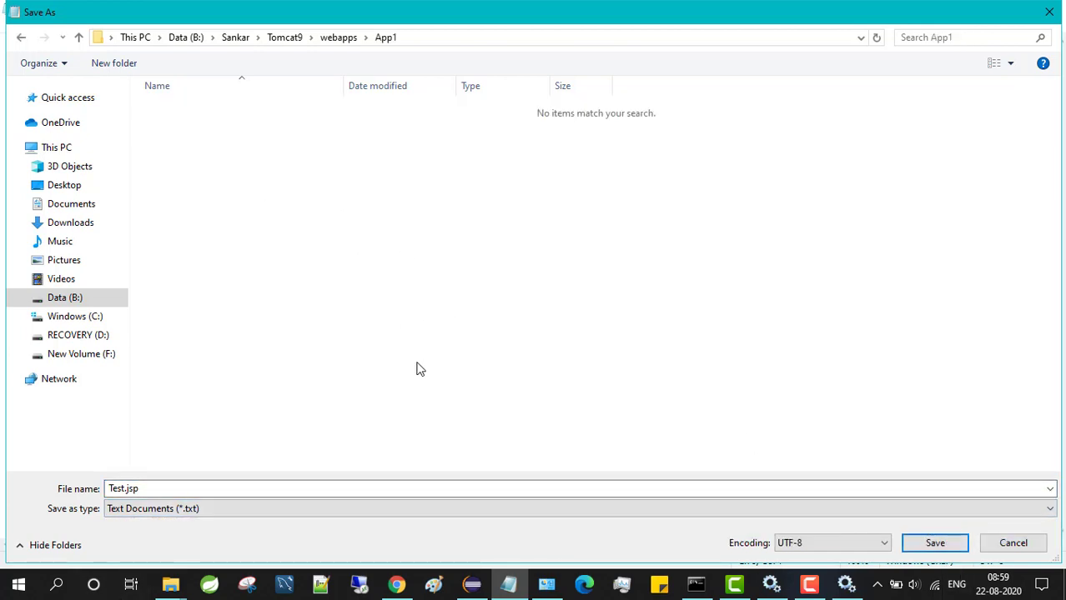
{"action": "left_click", "coordinate": [933, 544]}
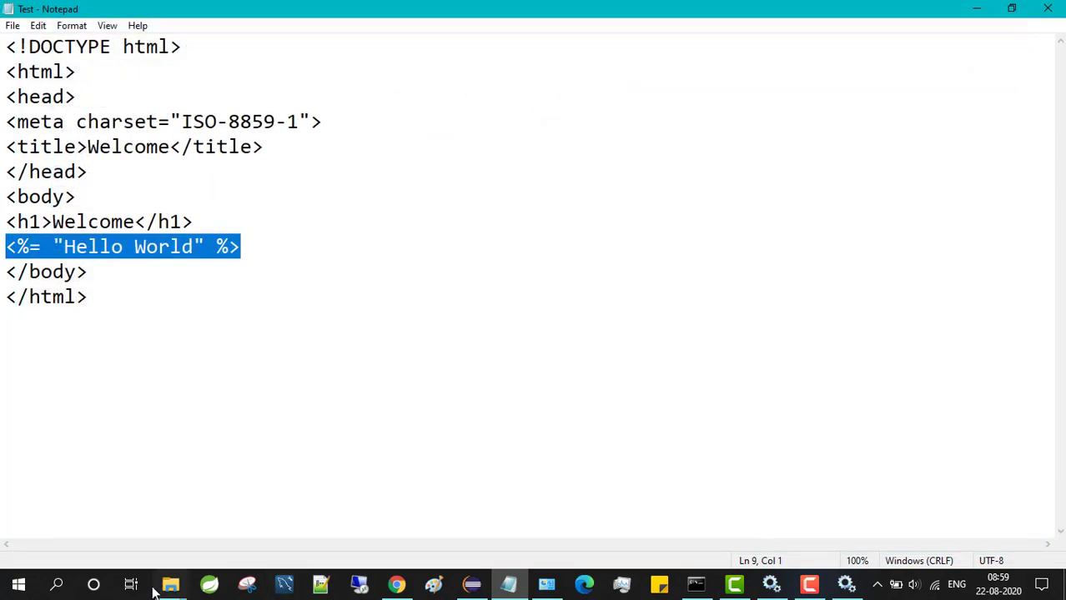
Check Test.jsp is in App1, then start the Apache Tomcat 9.0 Tomcat9 service
{"action": "mouse_move", "coordinate": [167, 586]}
{"action": "left_click", "coordinate": [133, 538]}
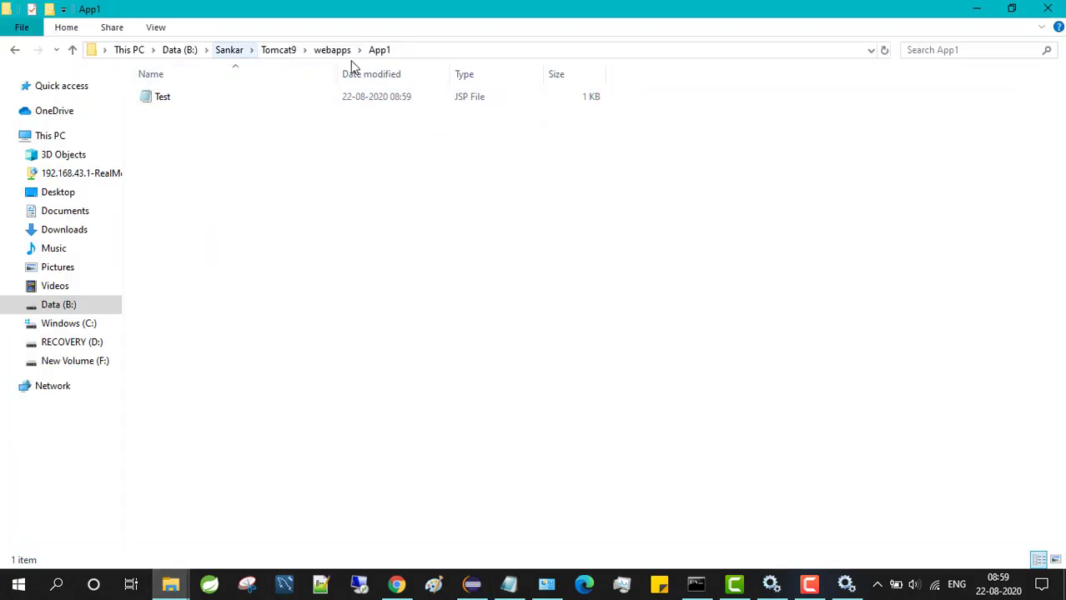
{"action": "left_click", "coordinate": [237, 100]}
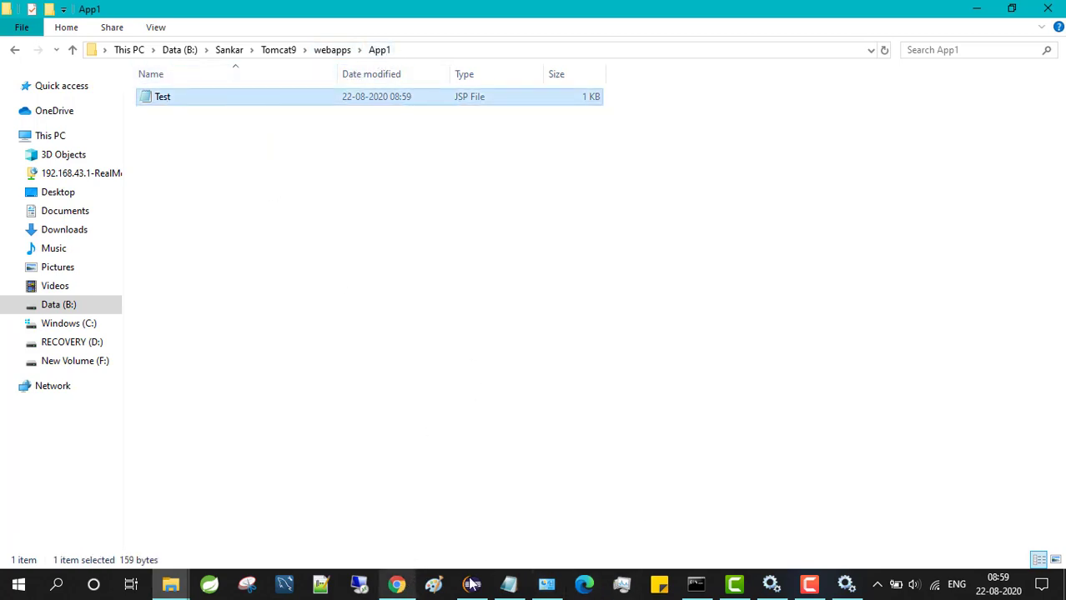
{"action": "left_click", "coordinate": [844, 587]}
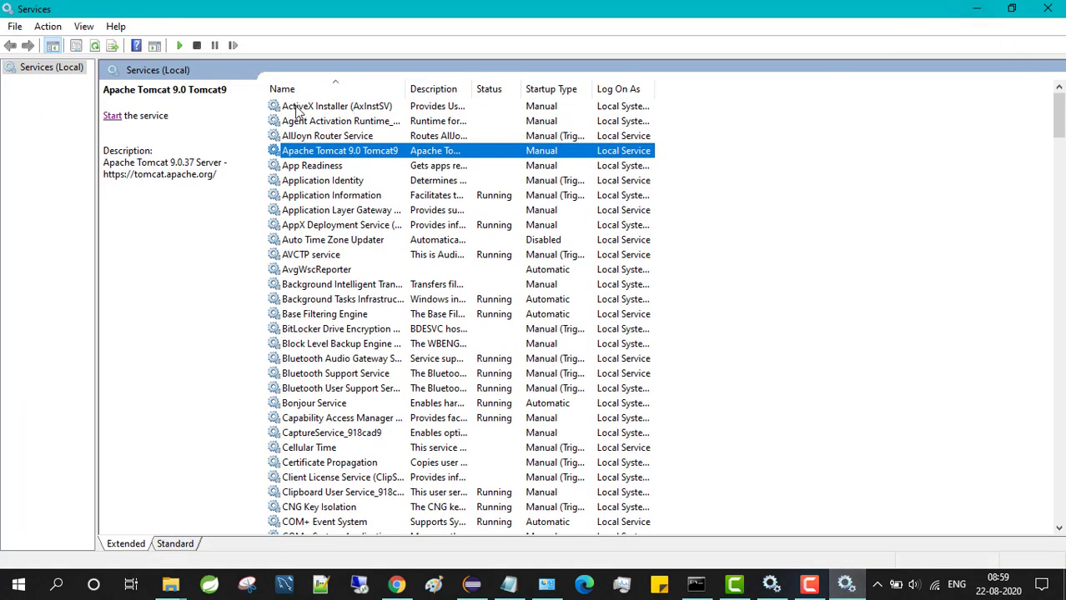
{"action": "left_click", "coordinate": [117, 118]}
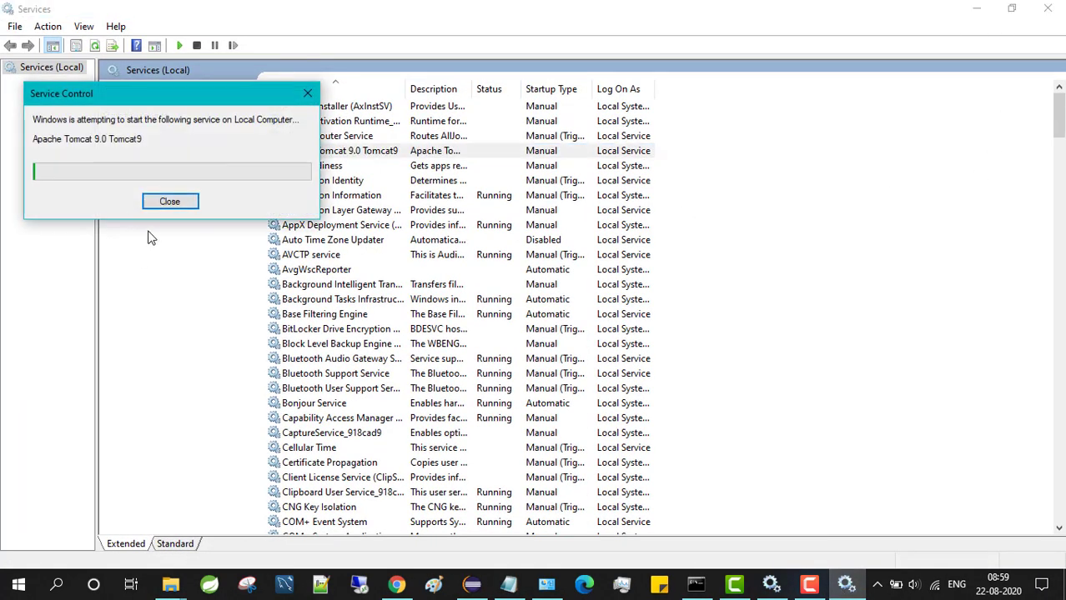
{"action": "left_click", "coordinate": [397, 586]}
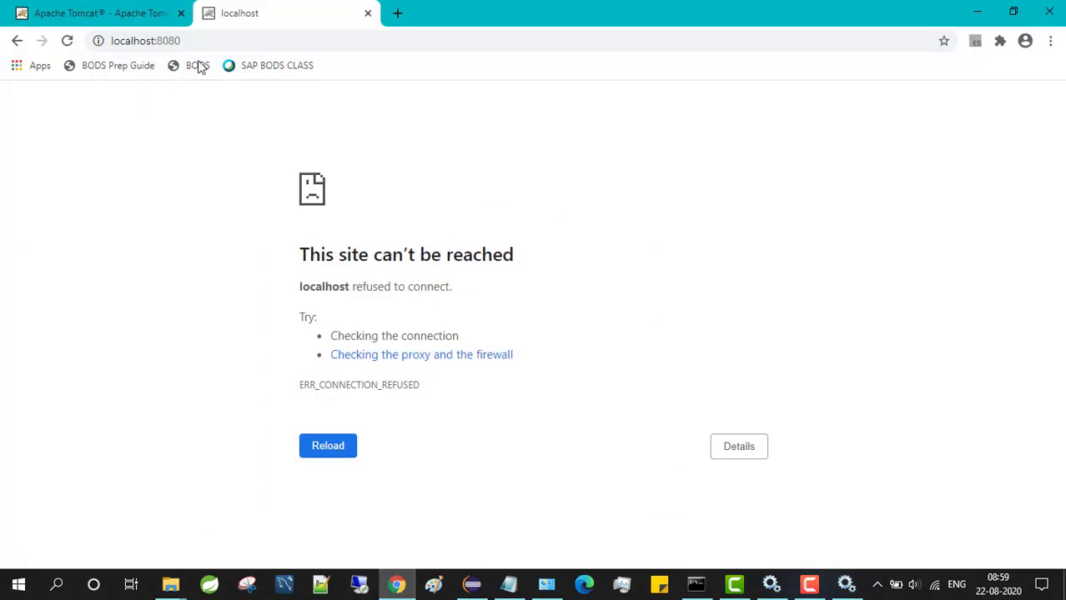
Reload localhost:8080, then go to localhost:8080/App1/Test.jsp
{"action": "left_click", "coordinate": [218, 41]}
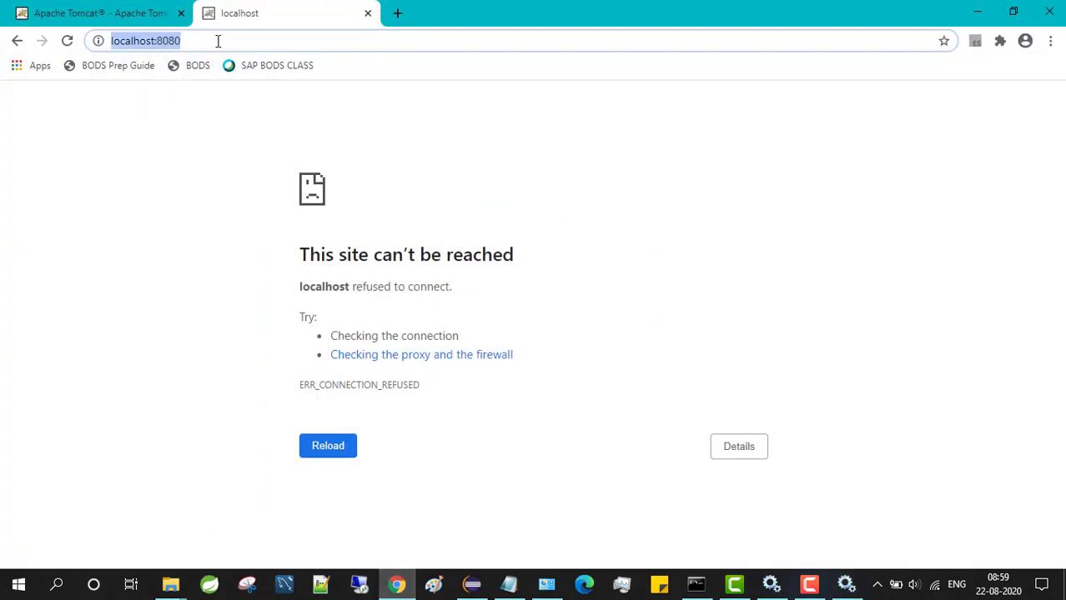
{"action": "key", "text": "Return"}
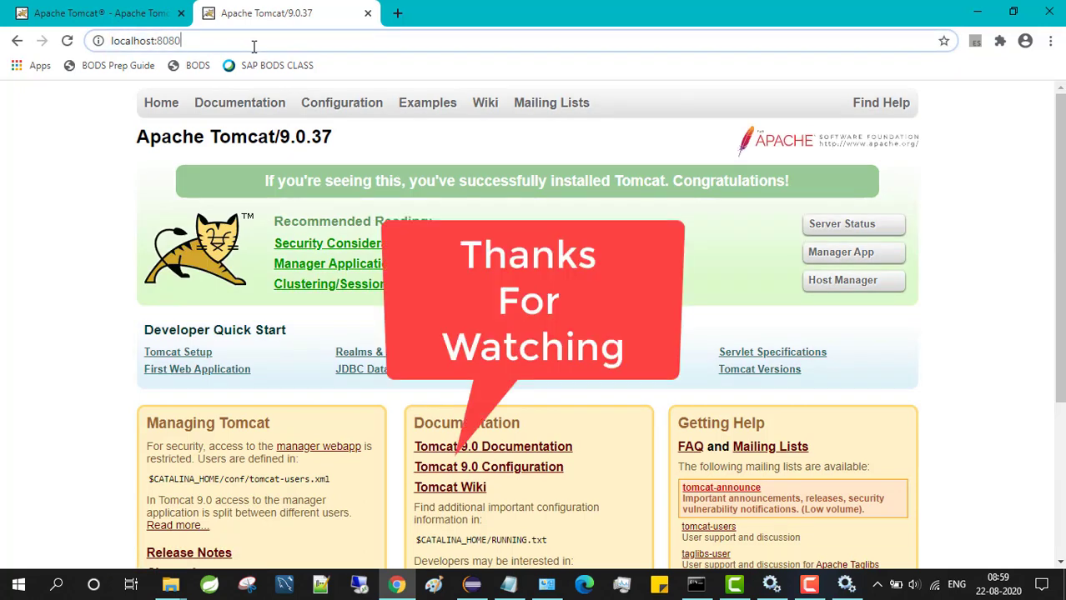
{"action": "type", "text": "/A"}
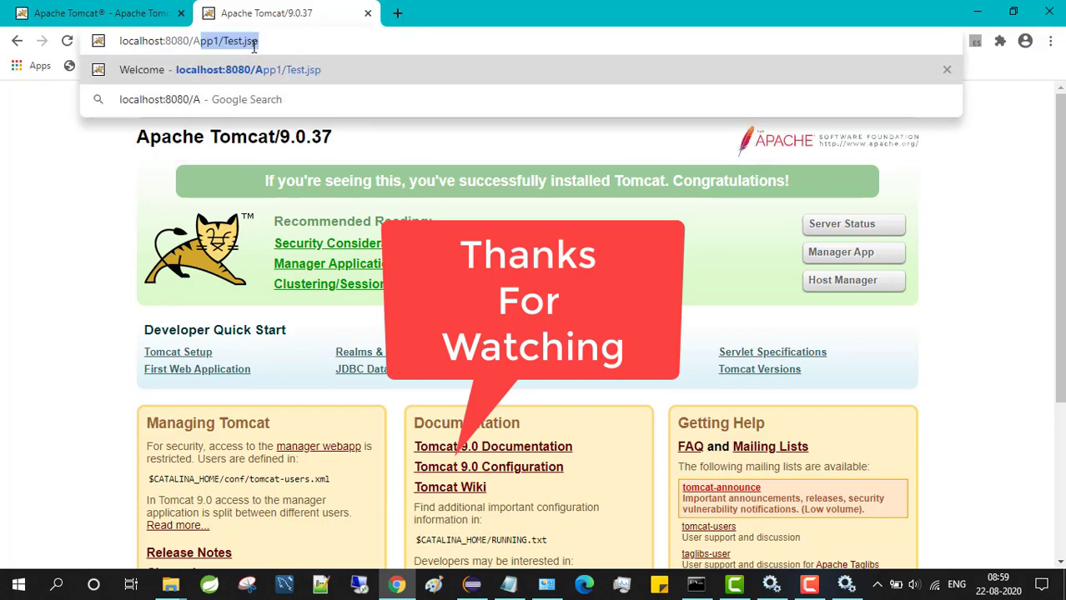
{"action": "key", "text": "Return"}
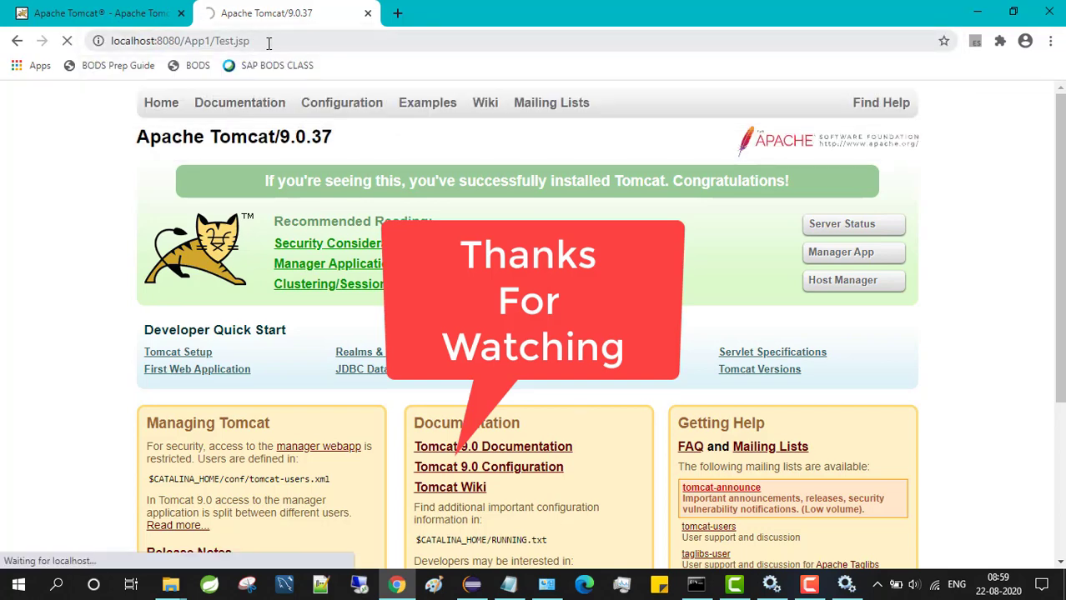